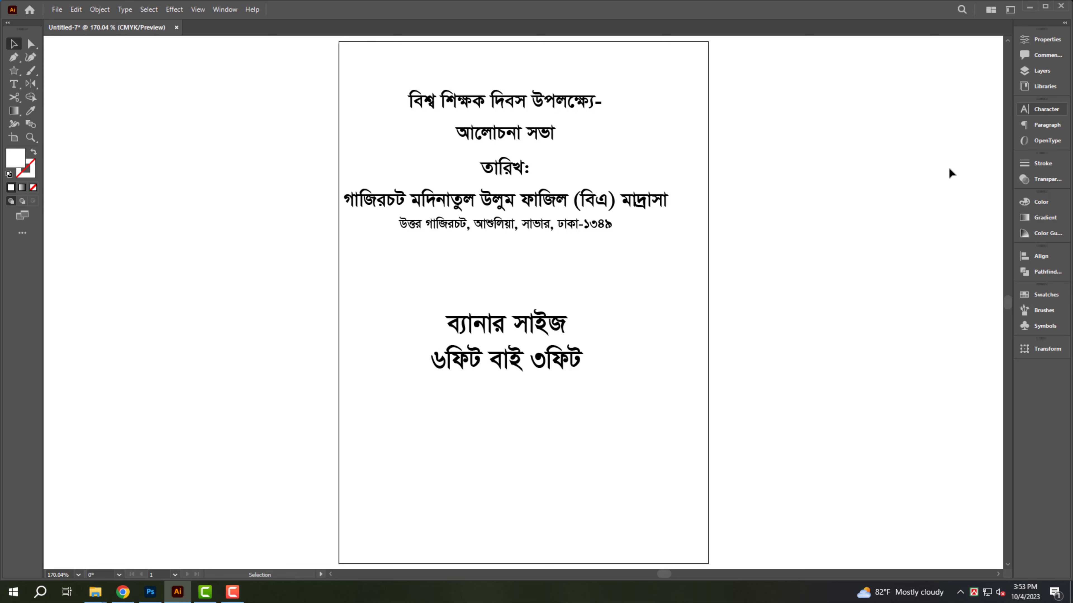
Step: Open the back-to-school banner file 7443169.ai from the Background folder
click(96, 591)
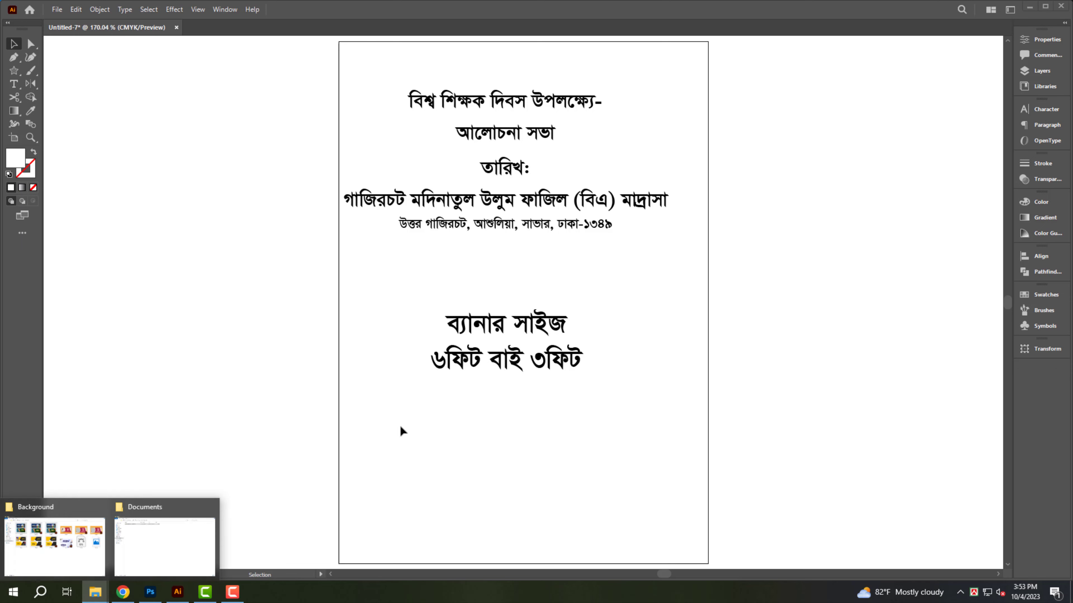
click(93, 563)
double_click(671, 254)
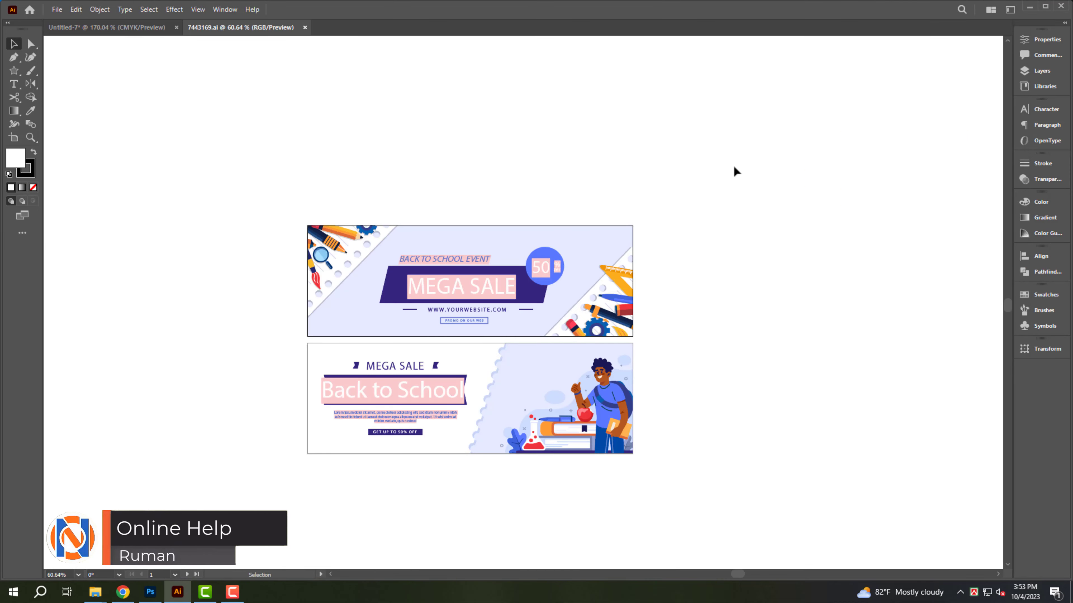
Step: Delete all artwork of the lower "Back to School" banner
key(ctrl+space)
drag(508, 479, 638, 489)
drag(813, 490, 197, 310)
key(Delete)
Step: Remove the MEGA SALE and BACK TO SCHOOL EVENT texts, the 50% OFF badge, the website address and the promo label from the upper banner
scroll(431, 280, up, 3)
click(503, 233)
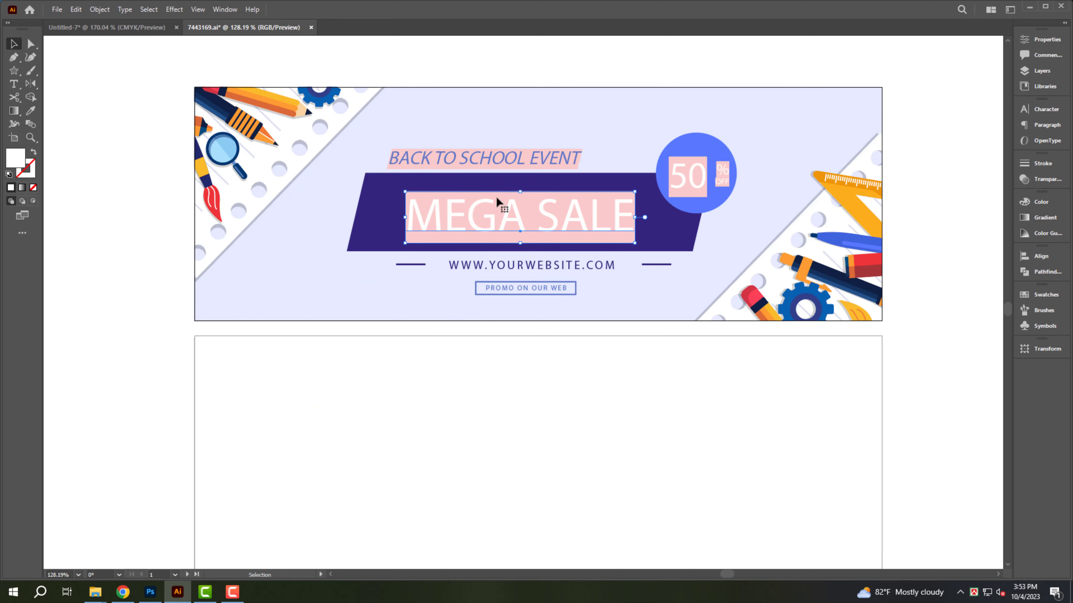
key(Delete)
click(503, 167)
key(Delete)
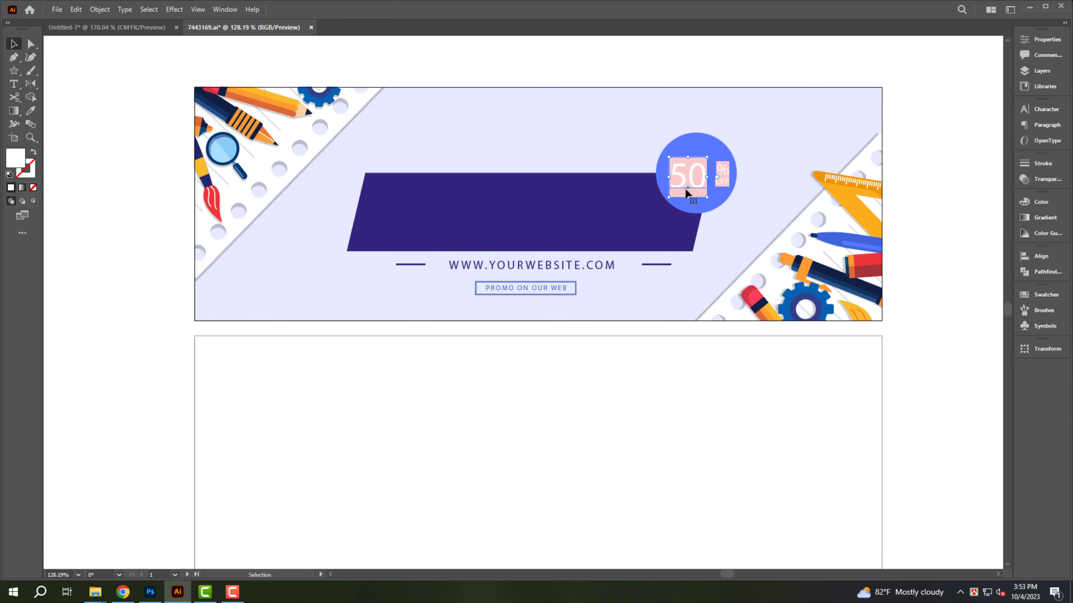
key(Delete)
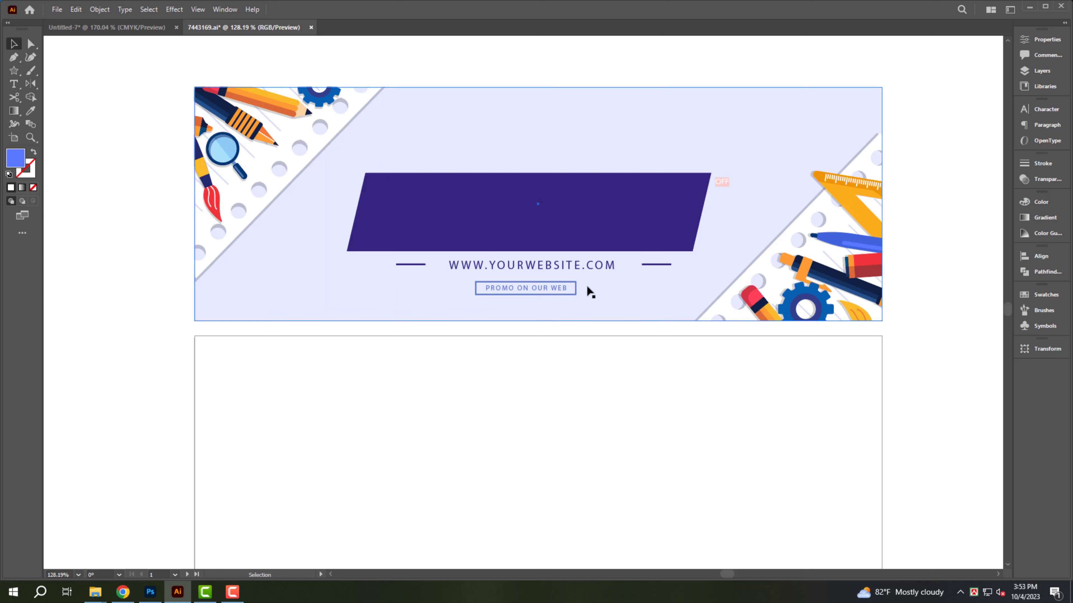
click(721, 182)
key(Delete)
click(608, 266)
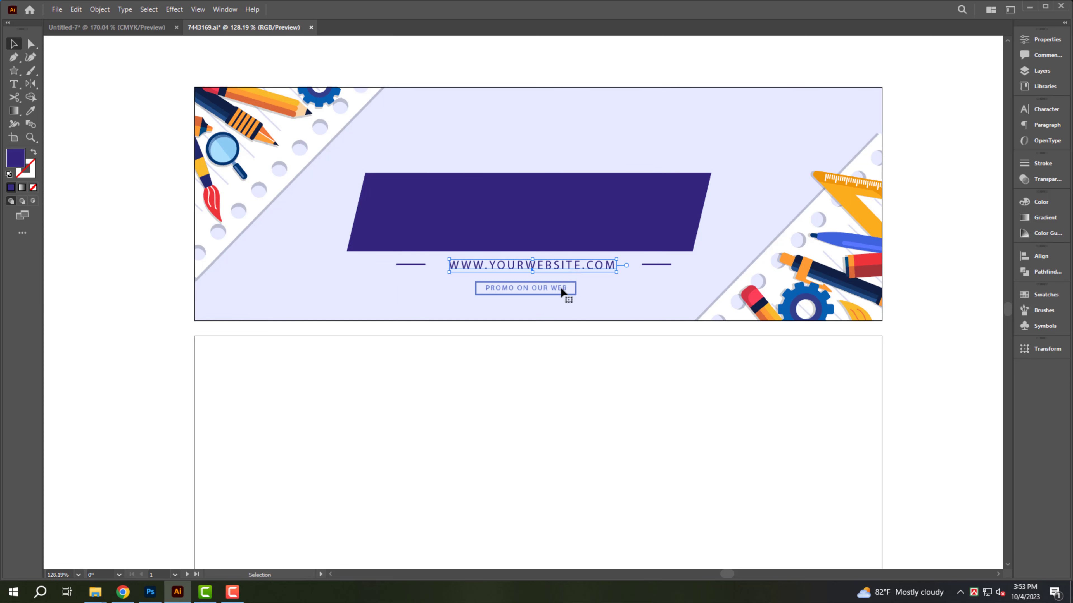
key(Delete)
key(Delete)
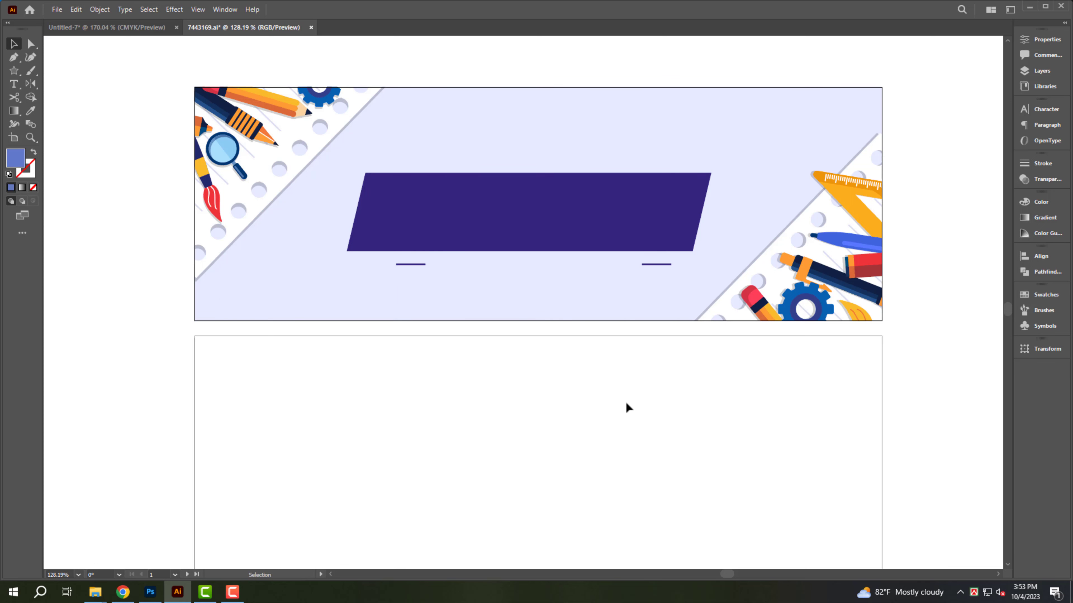
Step: Select all remaining banner artwork, show its transform values and the rulers, and switch the ruler units to inches
key(a)
key(ctrl+a)
key(v)
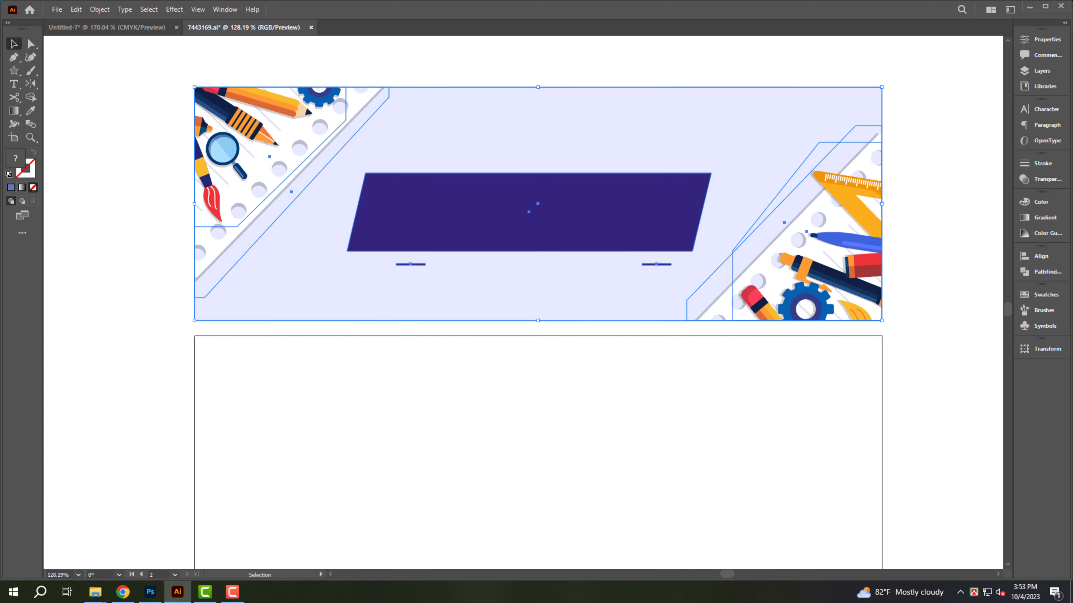
click(1045, 351)
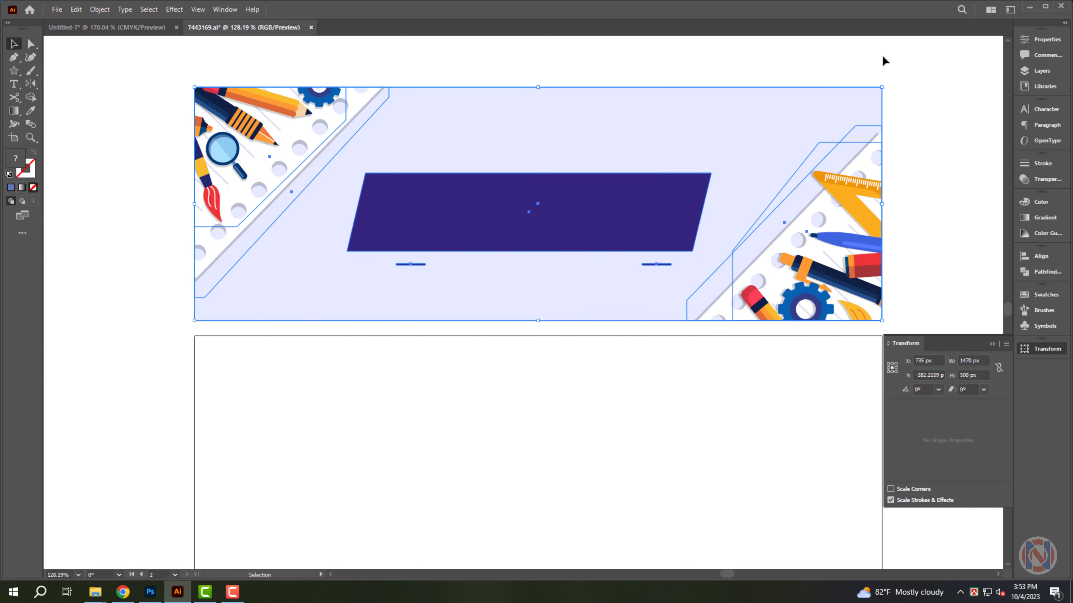
key(a)
key(ctrl+r)
right_click(889, 43)
click(921, 87)
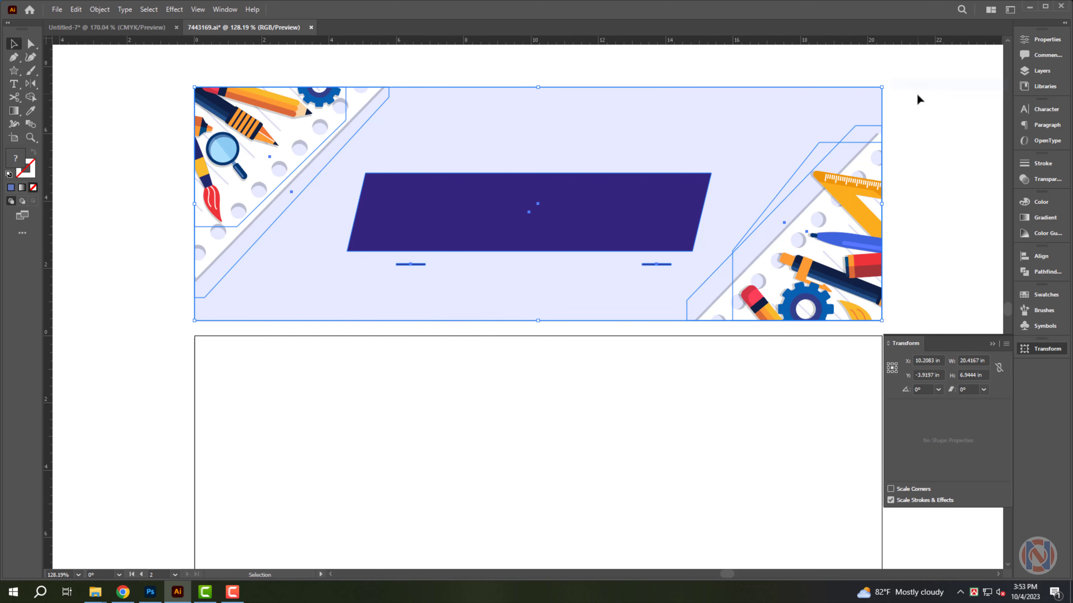
Step: Cut the selected banner artwork and close 7443169.ai without saving
key(Delete)
key(ctrl+w)
click(605, 311)
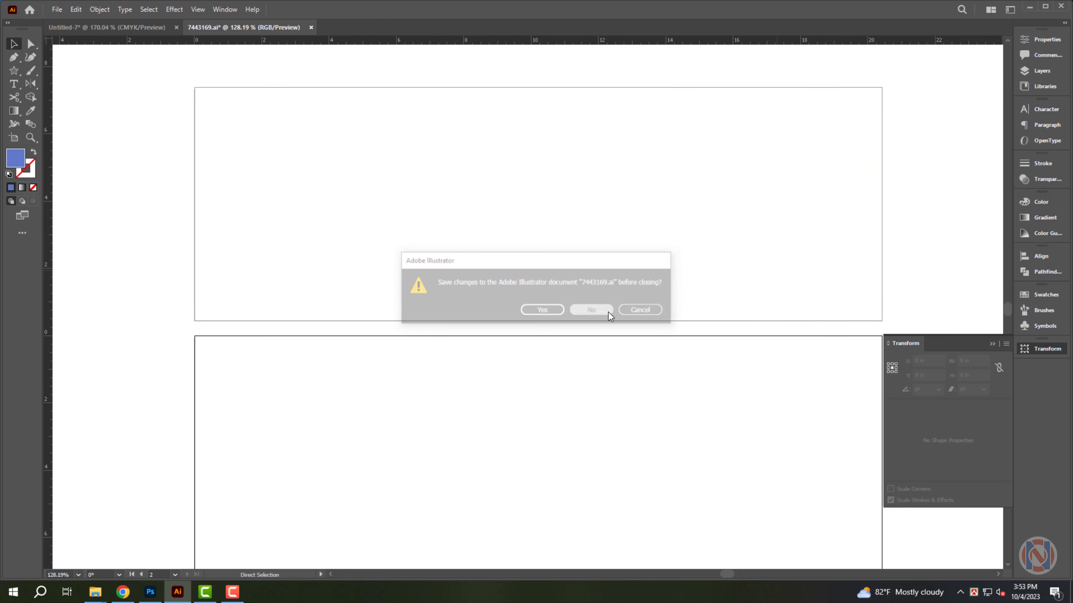
Step: Delete the banner size note from the page of Bangla text and paste the banner artwork into the document
drag(462, 171, 288, 180)
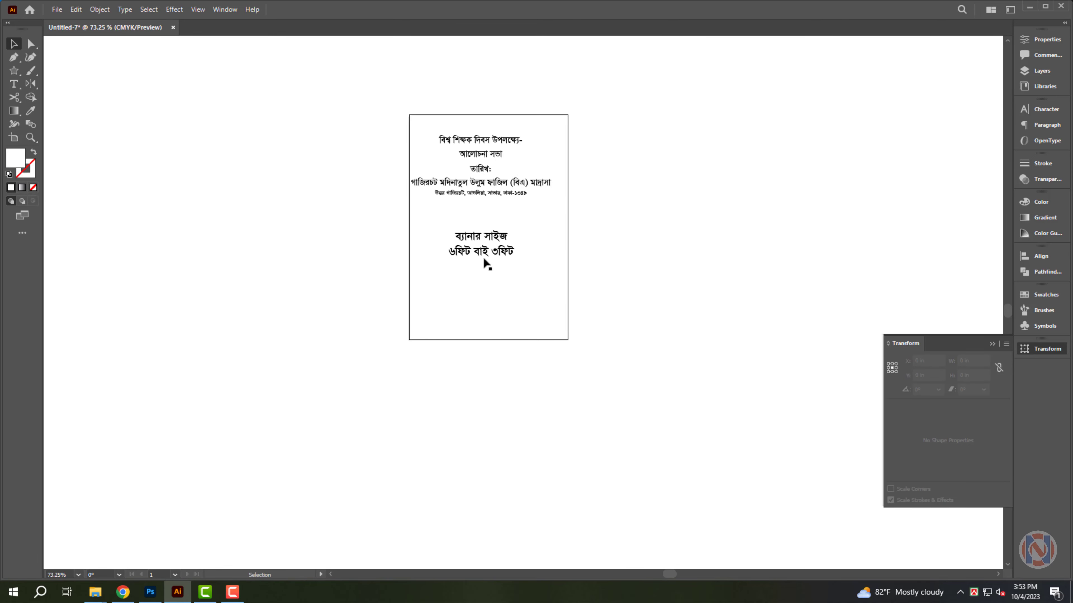
click(490, 254)
key(Delete)
key(ctrl+v)
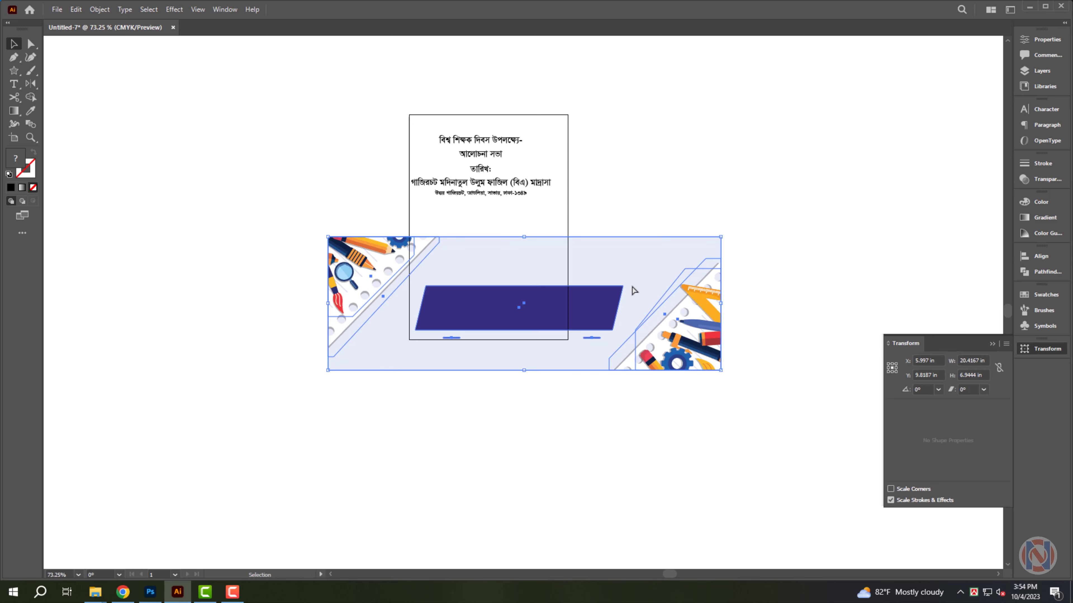
Step: Resize the pasted banner artwork to 72 in wide and 36 in high
click(975, 360)
text(72)
key(Tab)
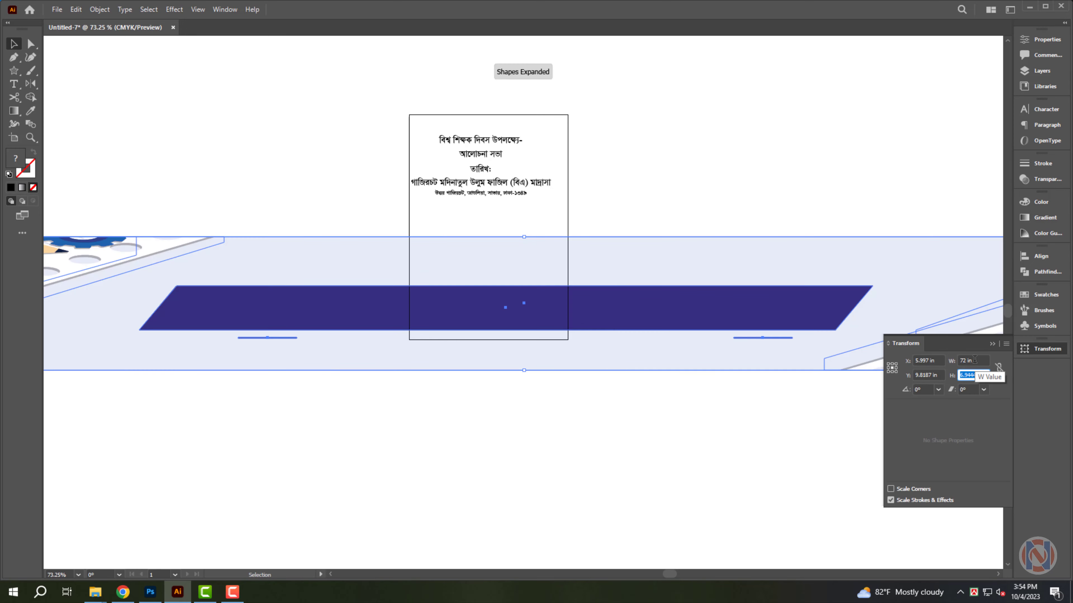
text(36)
key(Return)
Step: Move the banner artwork below the artboard and place a vertical ruler guide through its centre
drag(481, 283, 271, 254)
drag(528, 236, 522, 325)
drag(556, 366, 669, 464)
drag(539, 290, 560, 355)
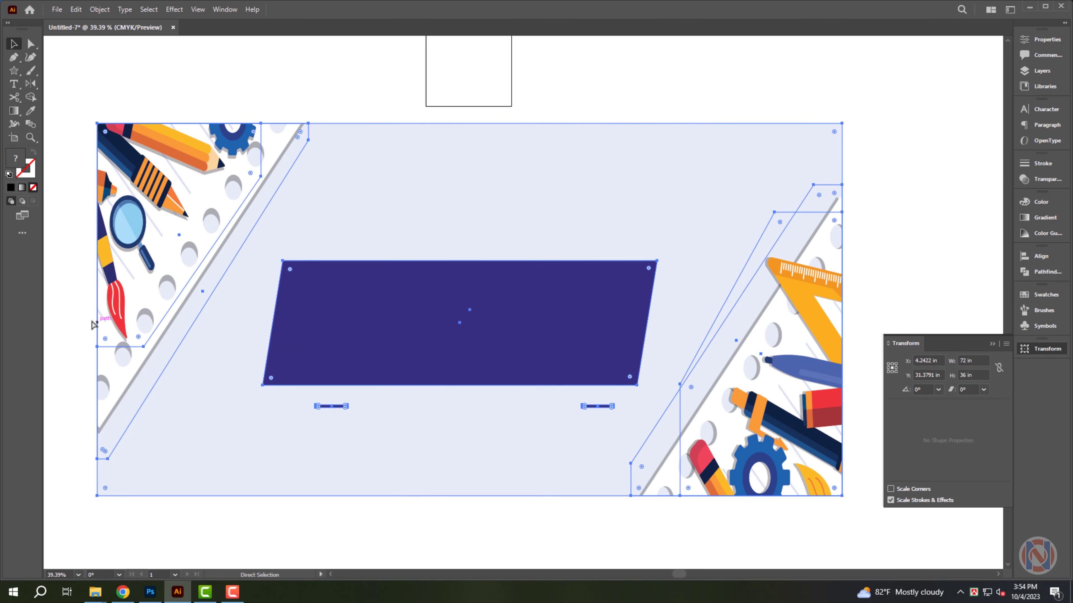
key(ctrl+r)
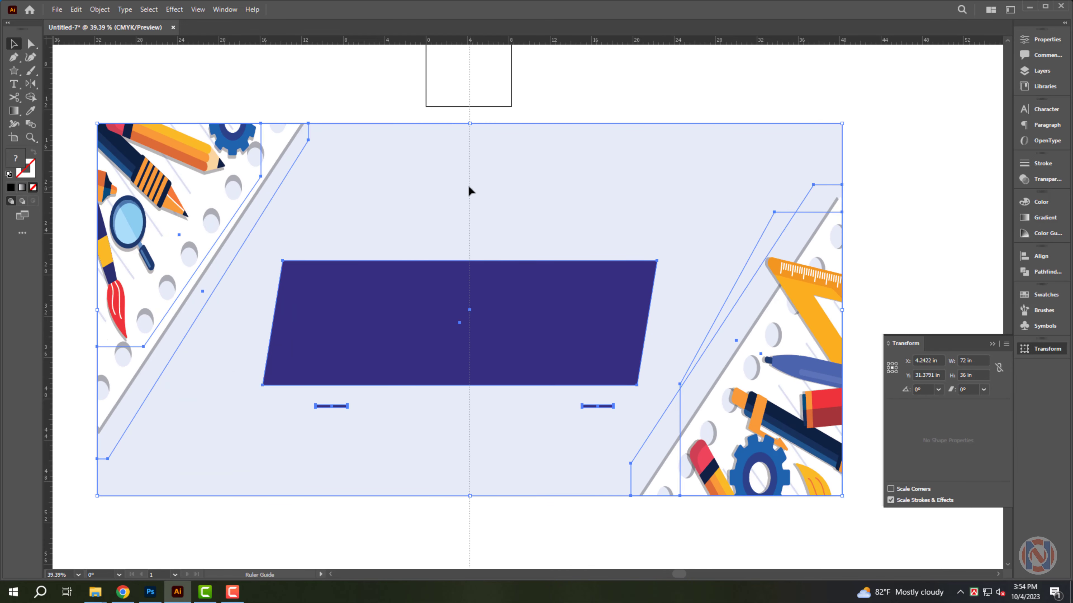
drag(469, 187, 470, 191)
click(573, 224)
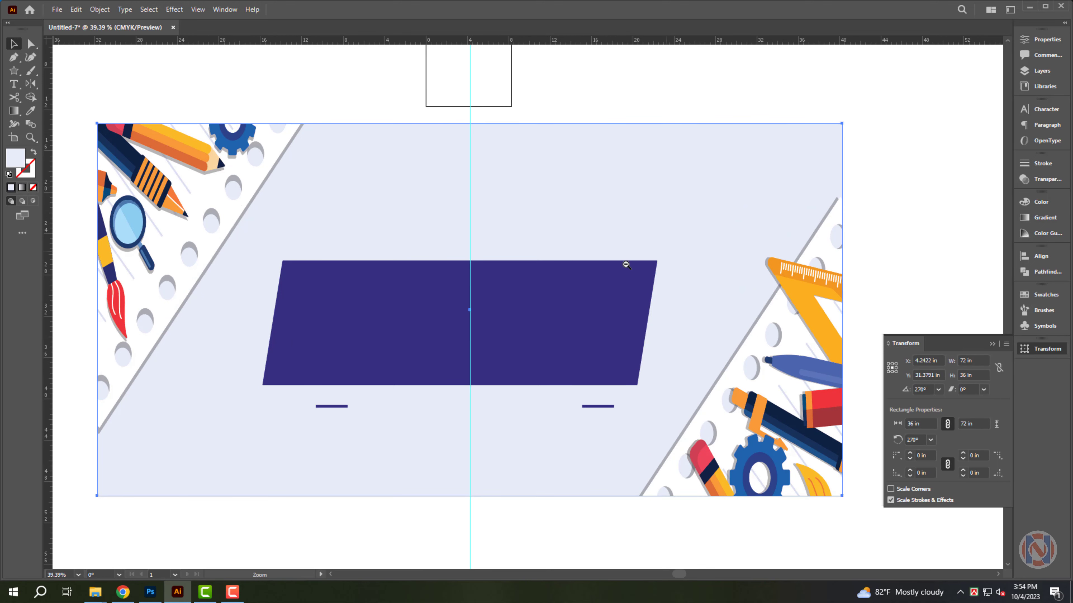
scroll(627, 265, down, 2)
drag(642, 208, 644, 305)
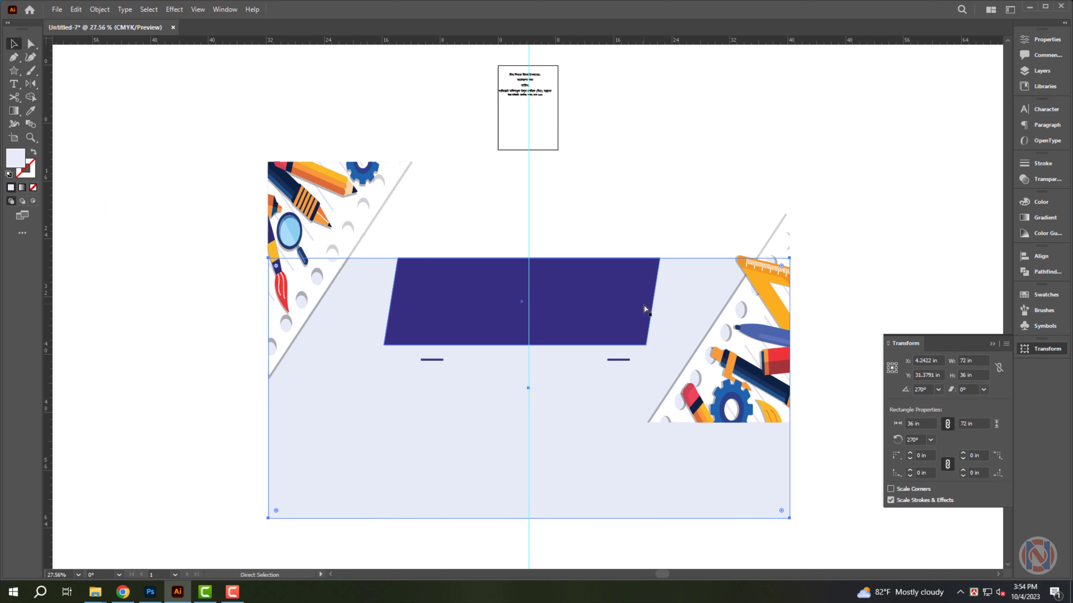
key(ctrl+z)
click(661, 148)
scroll(545, 194, up, 1)
click(646, 224)
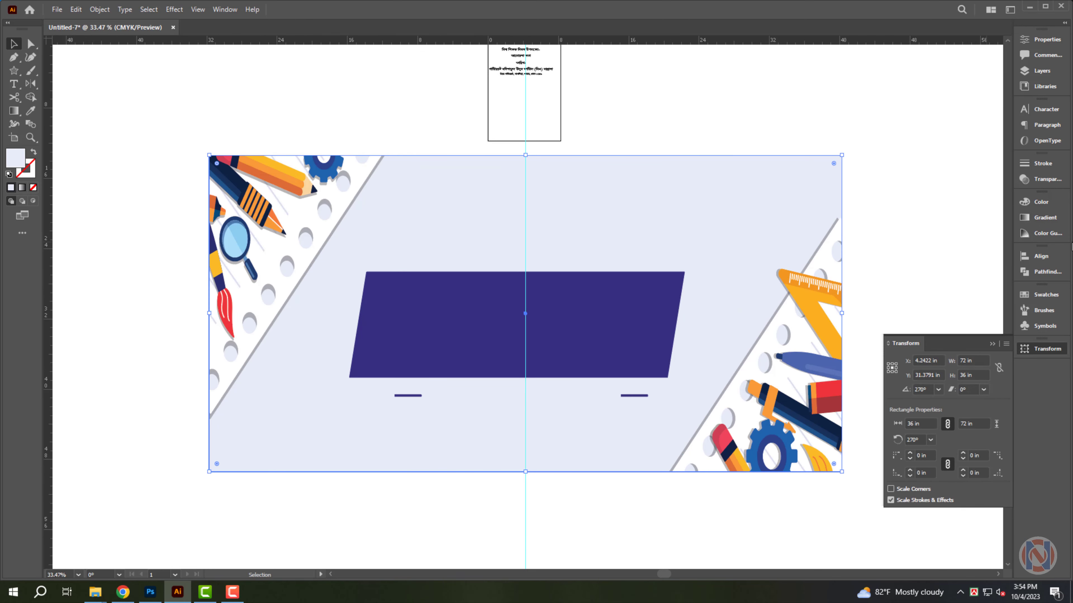
key(Delete)
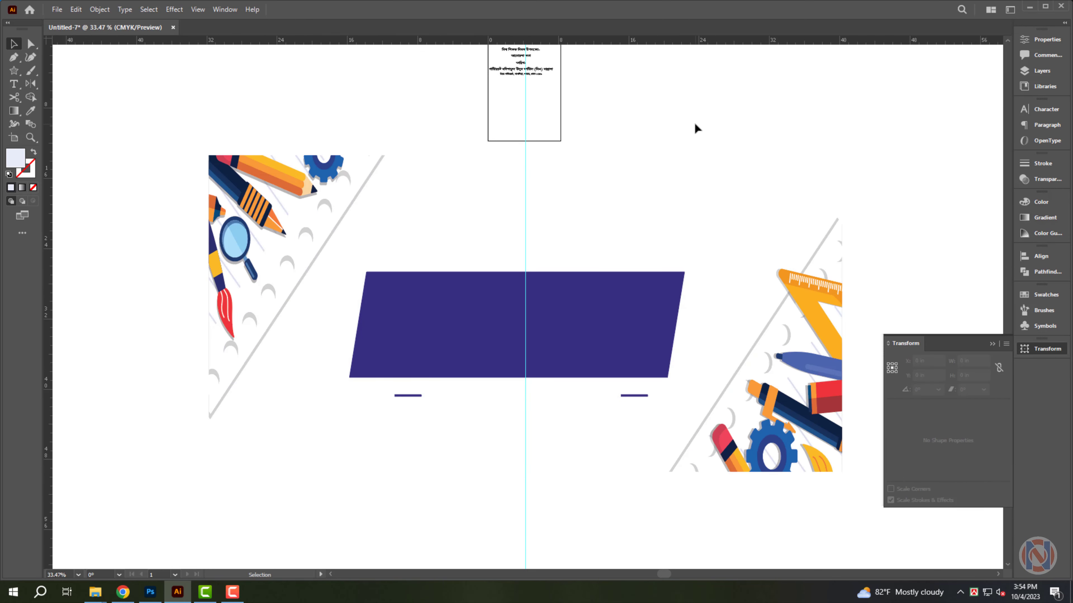
key(ctrl+z)
Step: Browse to Background > Ai Background > Color Background on the All Design (F:) drive and open rm222batch3-mind-03.eps
mouse_move(95, 592)
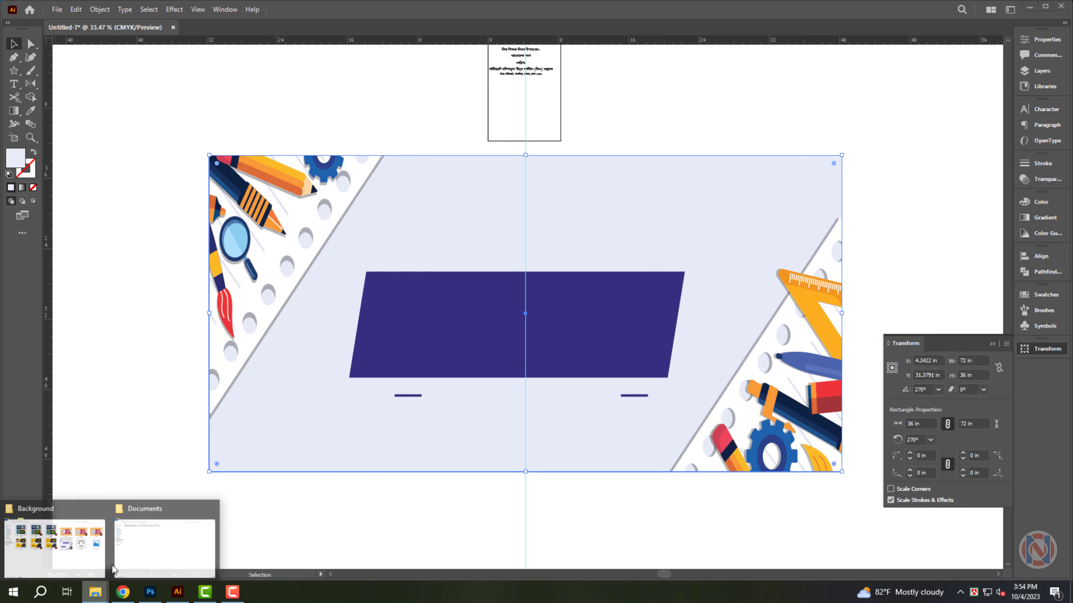
click(66, 560)
click(111, 239)
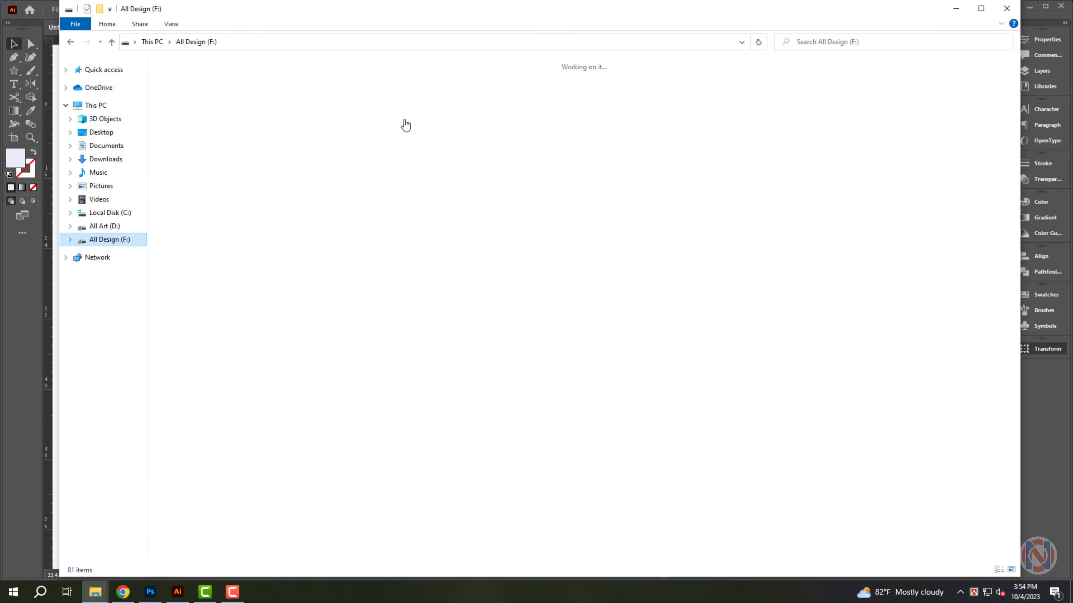
double_click(613, 124)
click(190, 108)
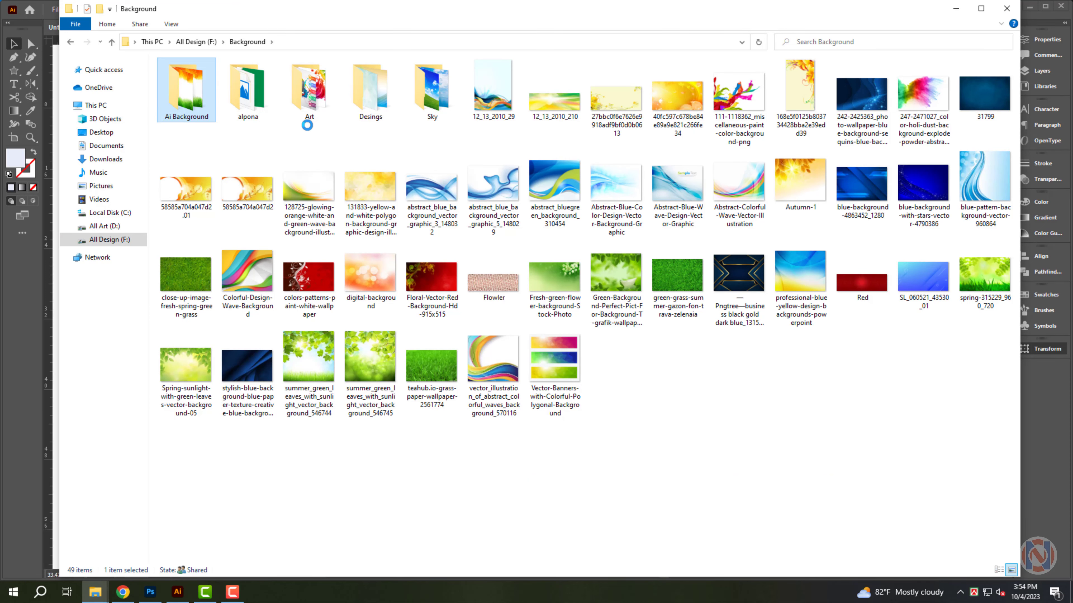
double_click(251, 102)
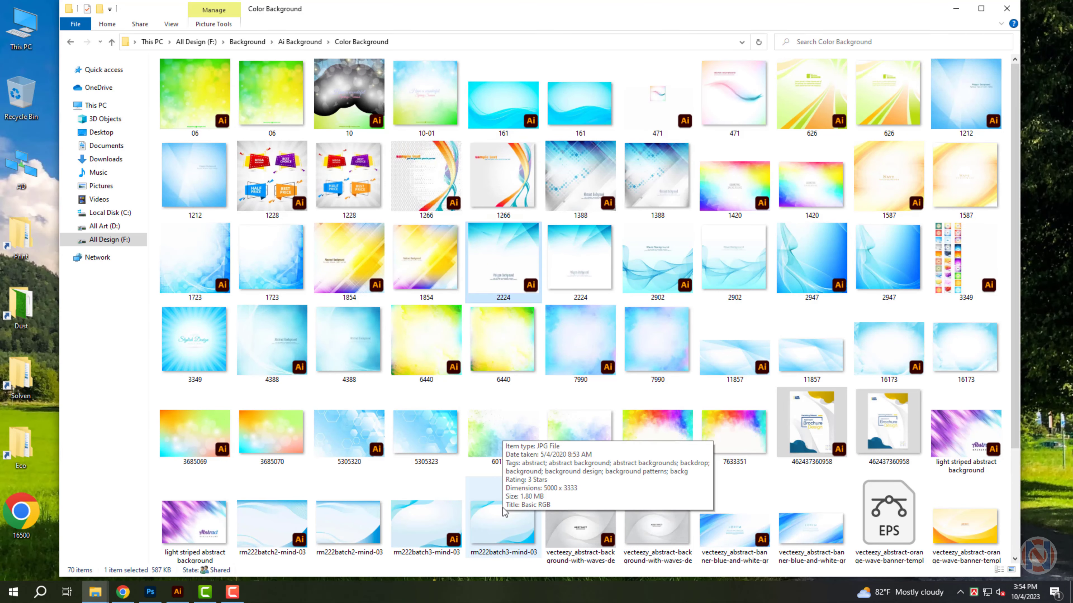
double_click(498, 524)
alt+click(457, 335)
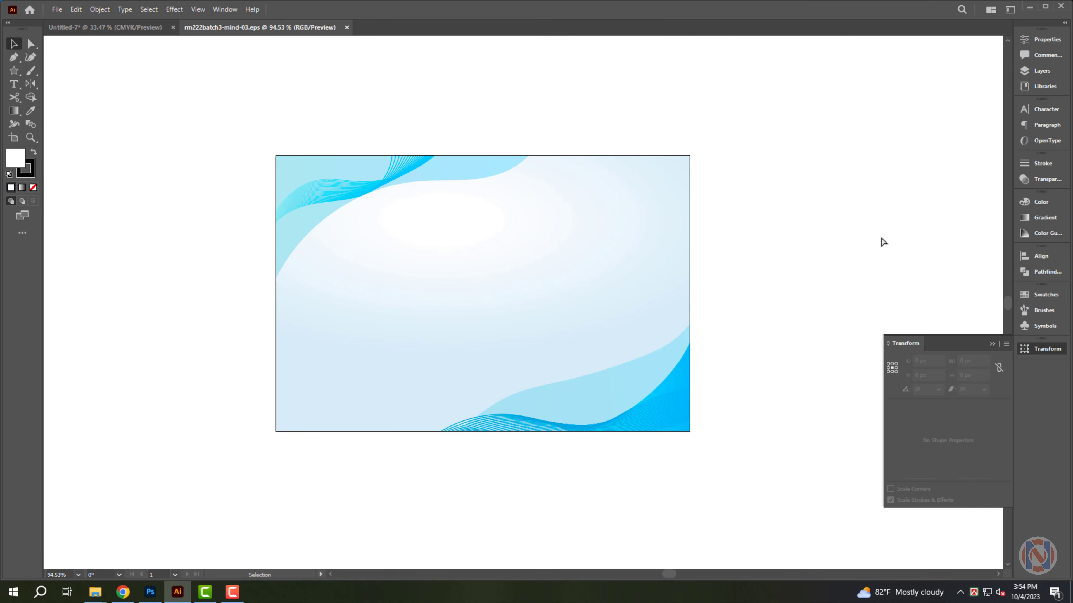
Step: Cut all the blue wave artwork and close rm222batch3-mind-03.eps without saving
key(ctrl+a)
key(ctrl+x)
key(ctrl+w)
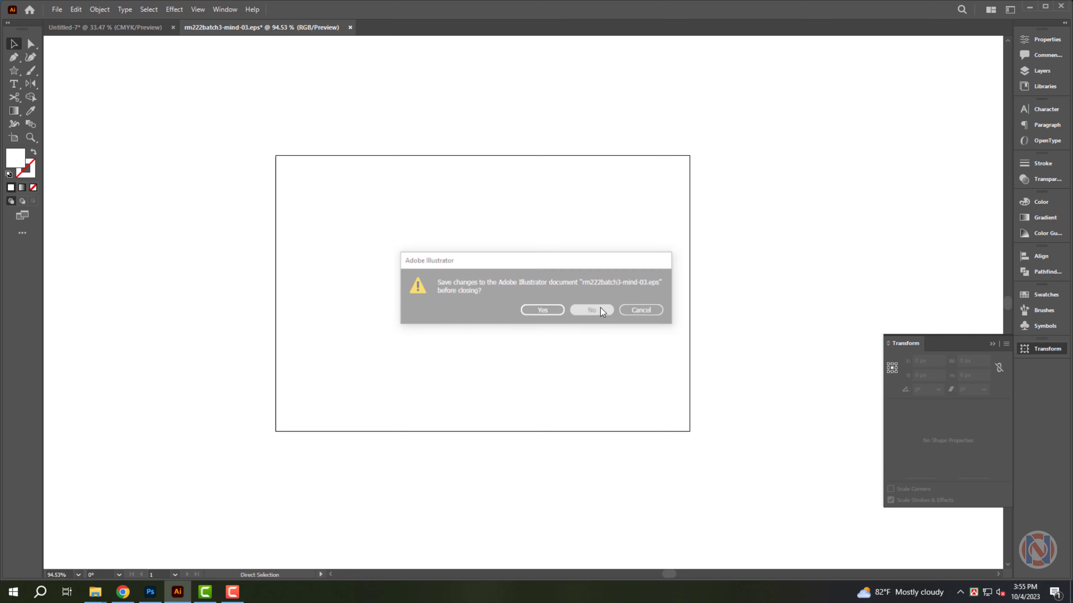
click(597, 308)
Step: Paste the blue wave background into the banner document and resize it to 72 in by 36 in
click(618, 268)
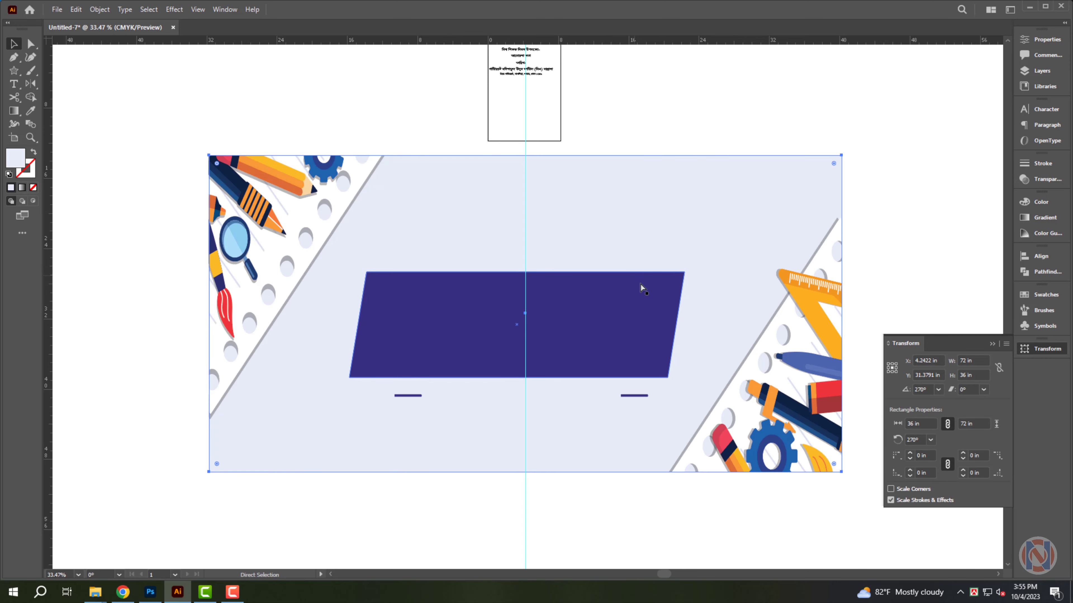
key(ctrl+v)
text(72)
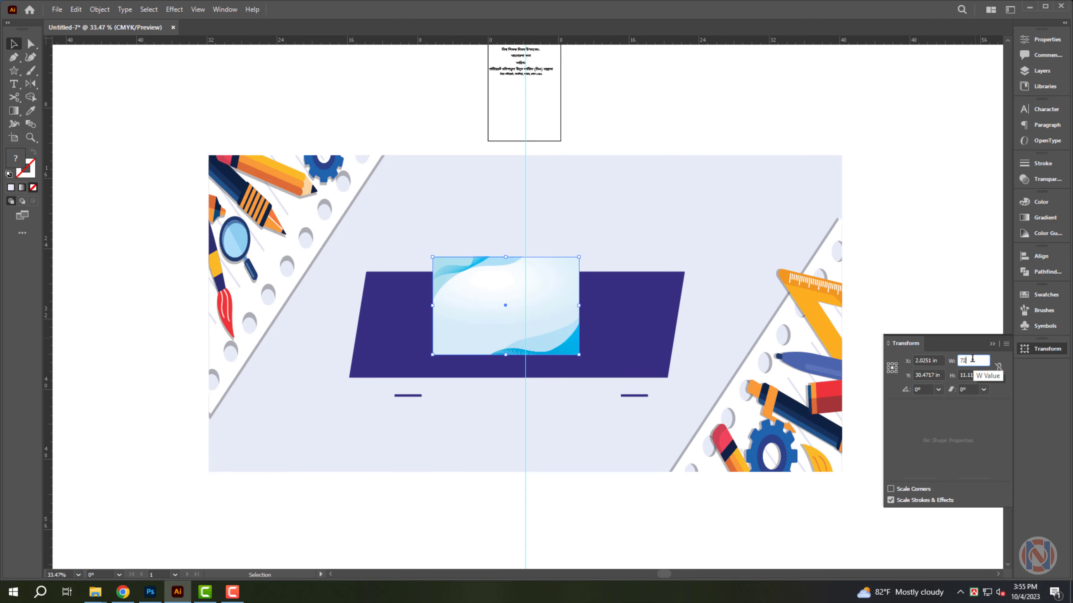
key(Tab)
text(36)
key(Return)
Step: Align the wave background with the banner's plain rectangle at the right and top edges and send it to the back
drag(745, 259, 727, 348)
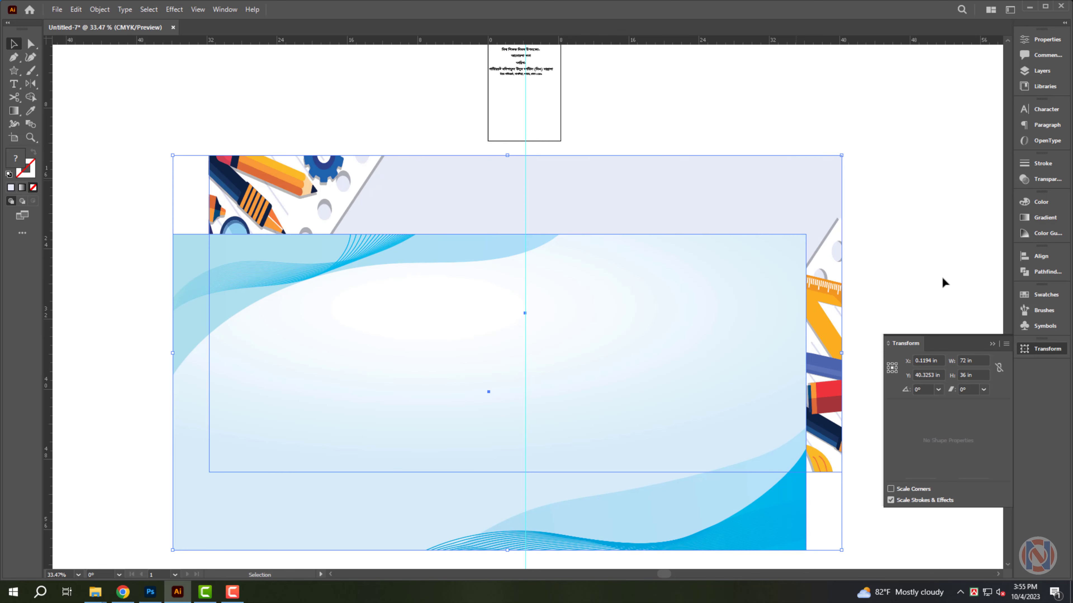
click(1042, 258)
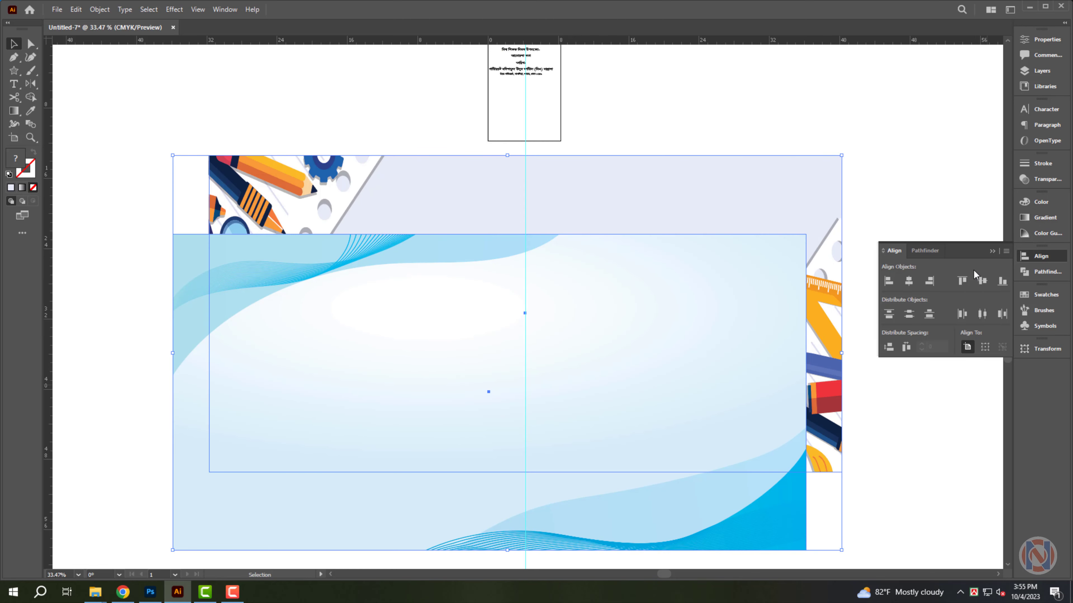
click(929, 281)
click(962, 281)
key(ctrl+shift+bracketleft)
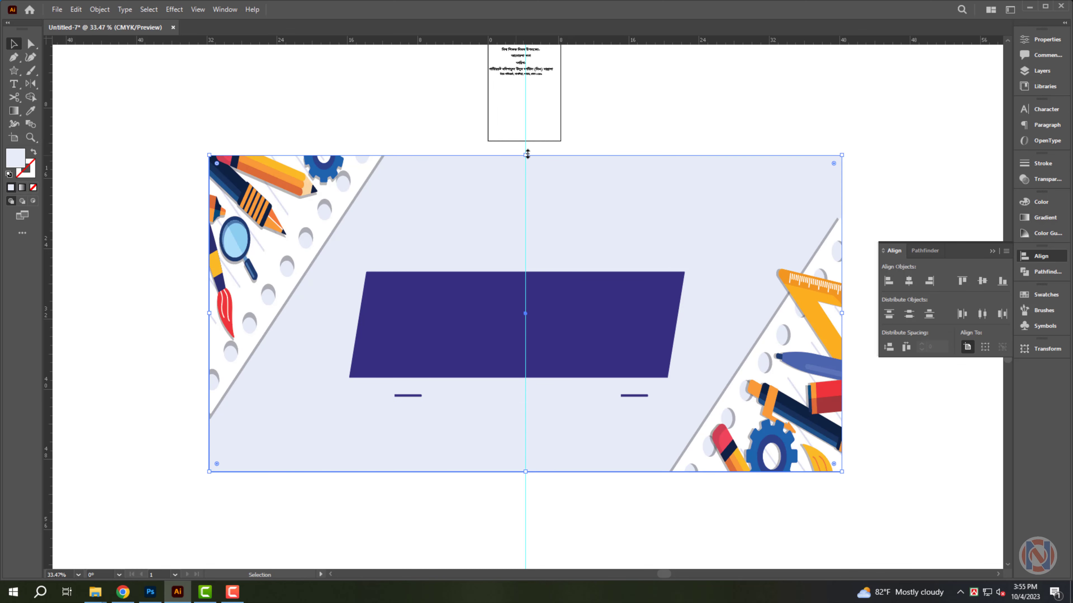
Step: Shrink the plain background rectangle to a bottom strip about 6.14 in high and give it the dark purple of the central parallelogram
drag(527, 154, 541, 419)
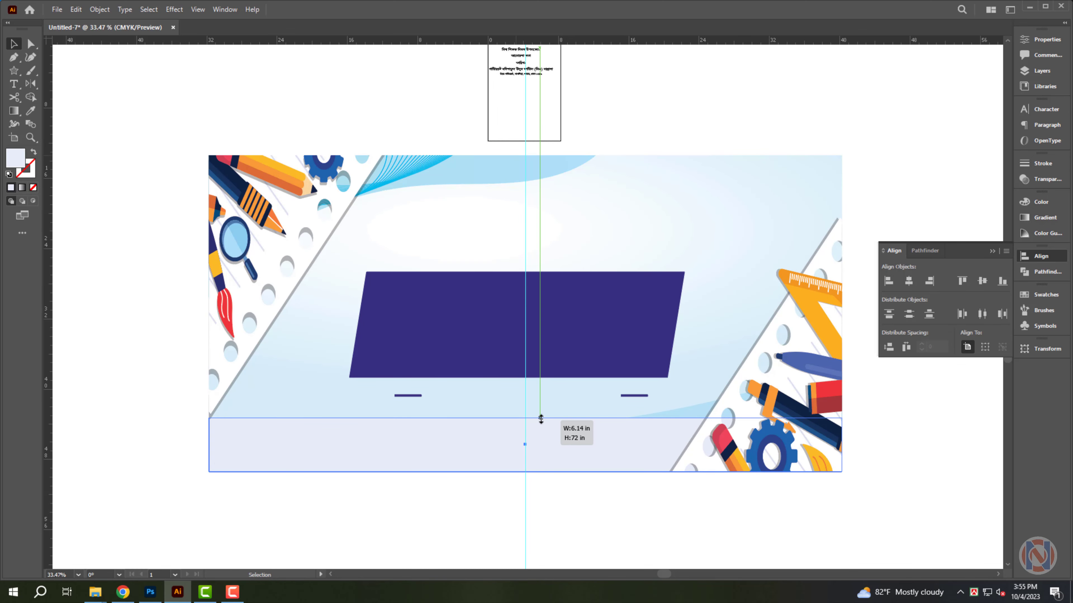
key(i)
click(601, 296)
Step: Recolour every object sharing the dark purple fill to C 100, M 80, Y 0, K 0
key(v)
key(alt+s)
key(m)
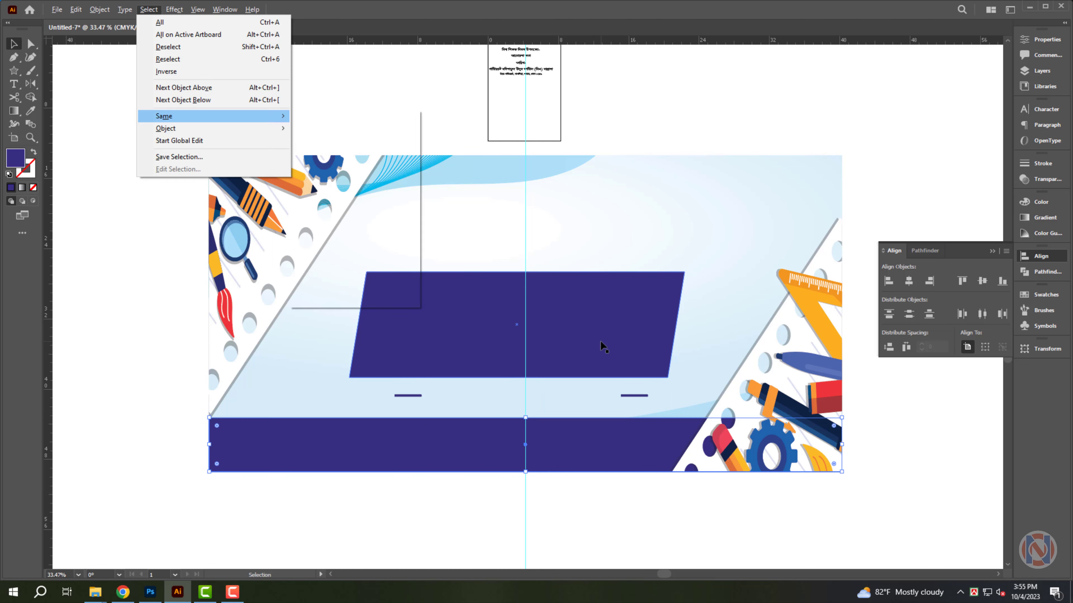
key(f)
click(1043, 203)
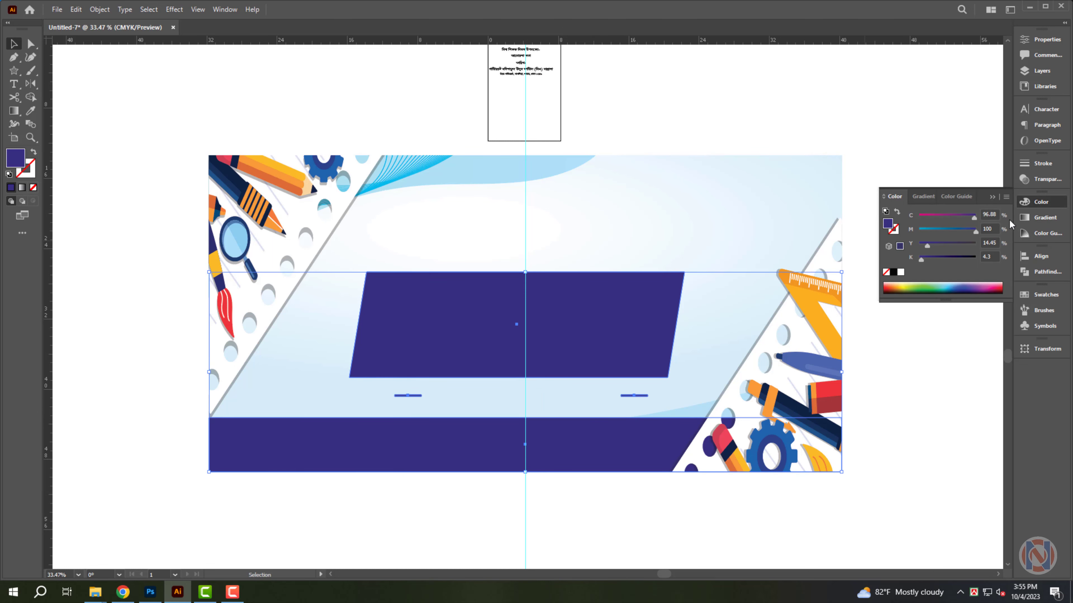
click(996, 228)
text(80)
key(Tab)
text(0)
key(Tab)
text(0)
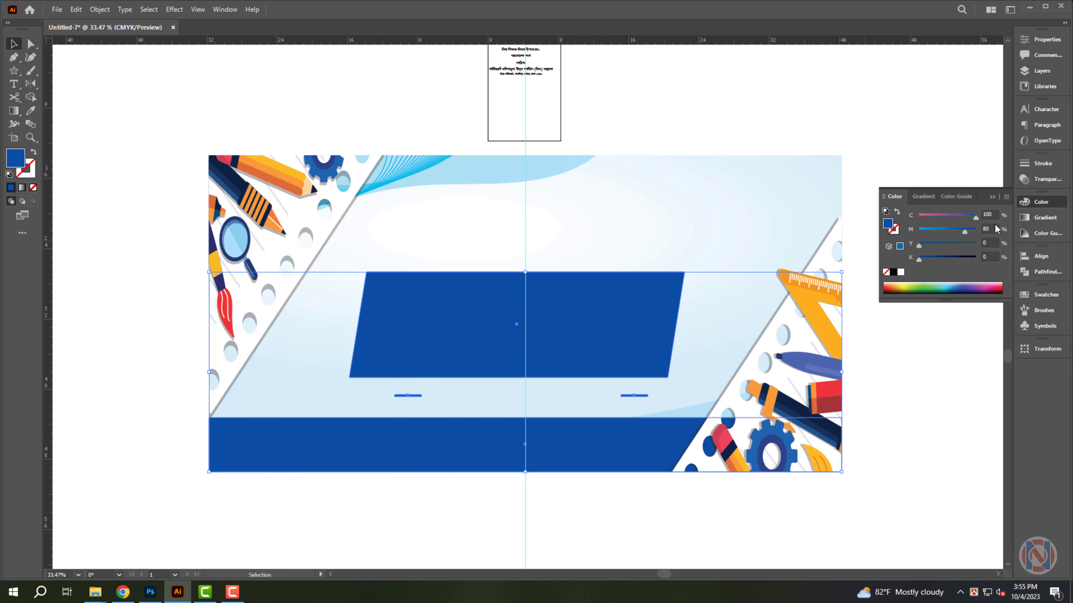
Step: Move the block of Bengali text lines from the small artboard onto the banner and bring it to the front
click(512, 493)
scroll(560, 434, down, 2)
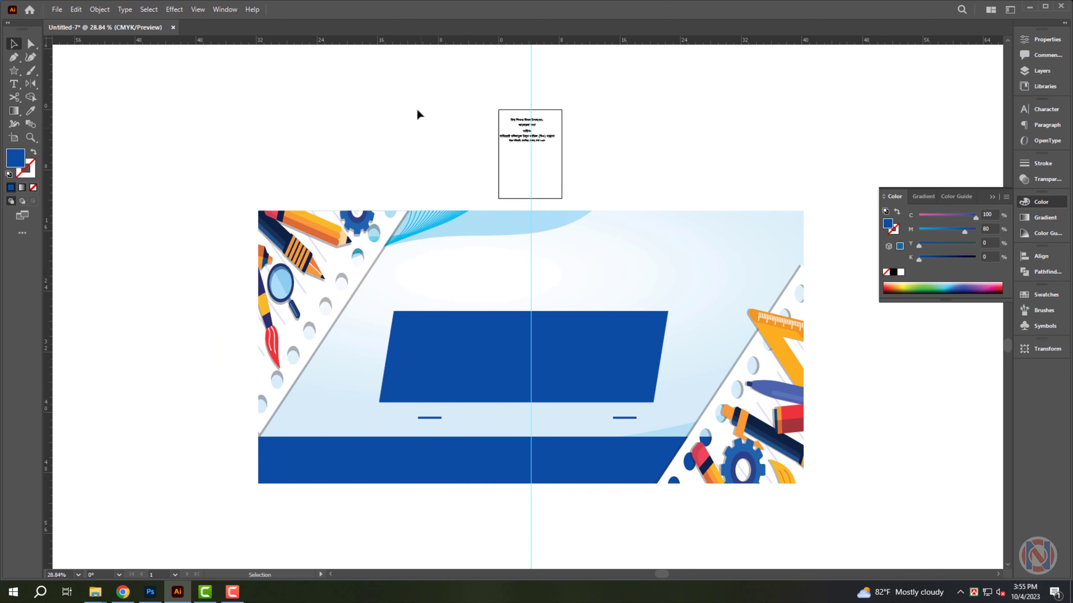
drag(528, 143, 558, 366)
key(ctrl+shift+bracketright)
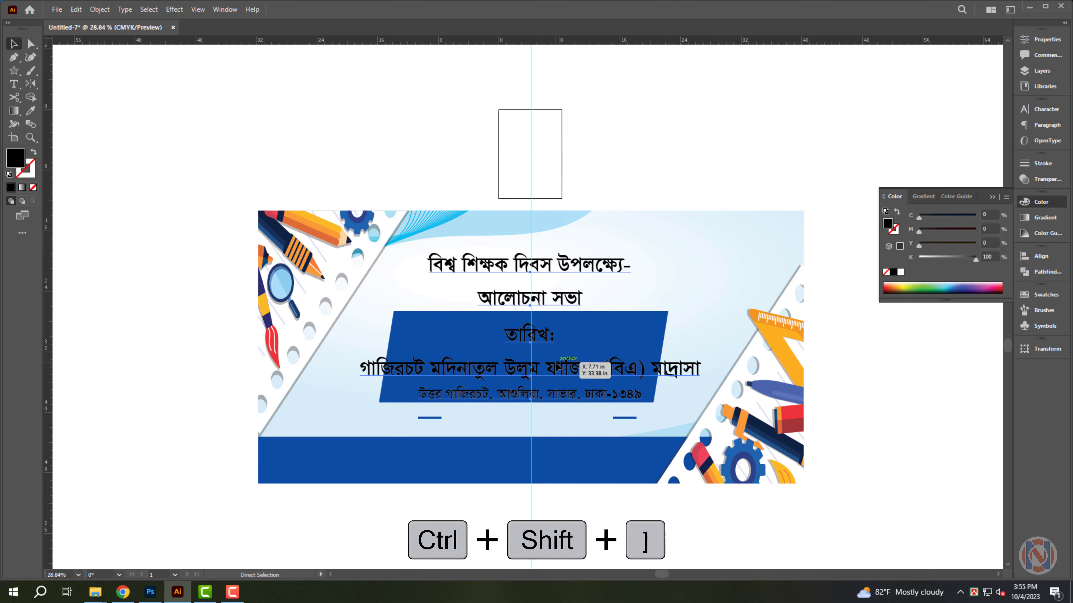
scroll(578, 343, up, 2)
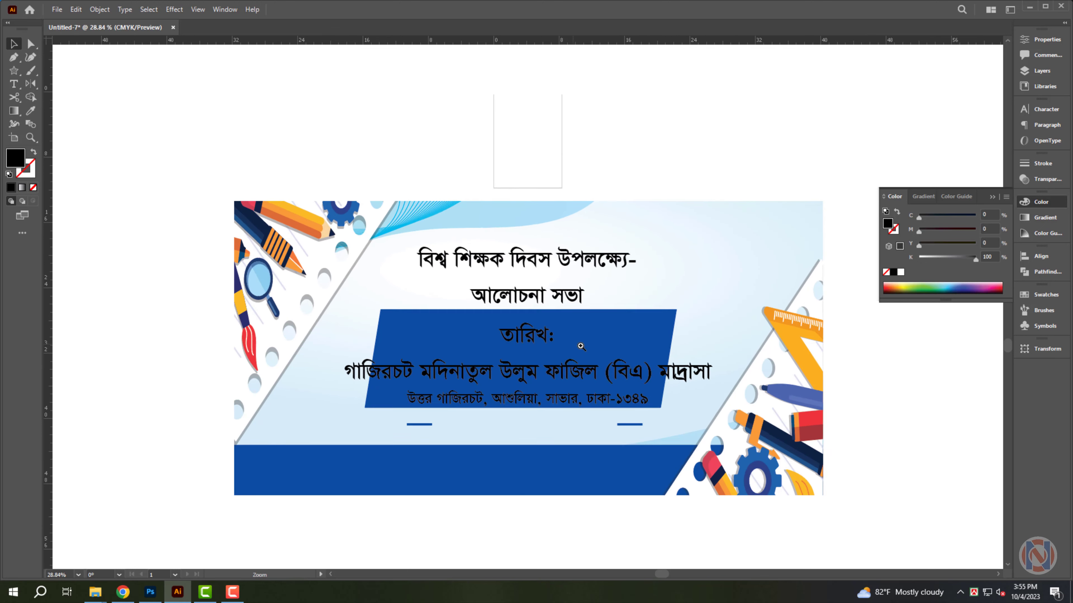
Step: Reflect the blue wave background so its wave lines lie in the banner's upper-right area
click(849, 230)
click(779, 237)
key(o)
key(Return)
key(Return)
key(v)
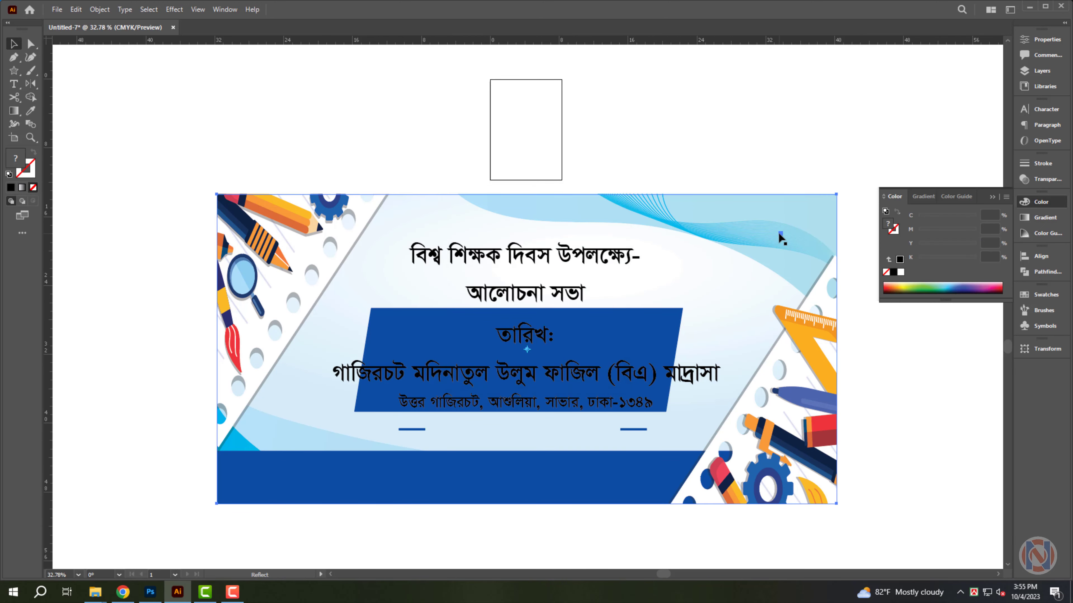
click(849, 242)
scroll(610, 513, up, 1)
click(758, 178)
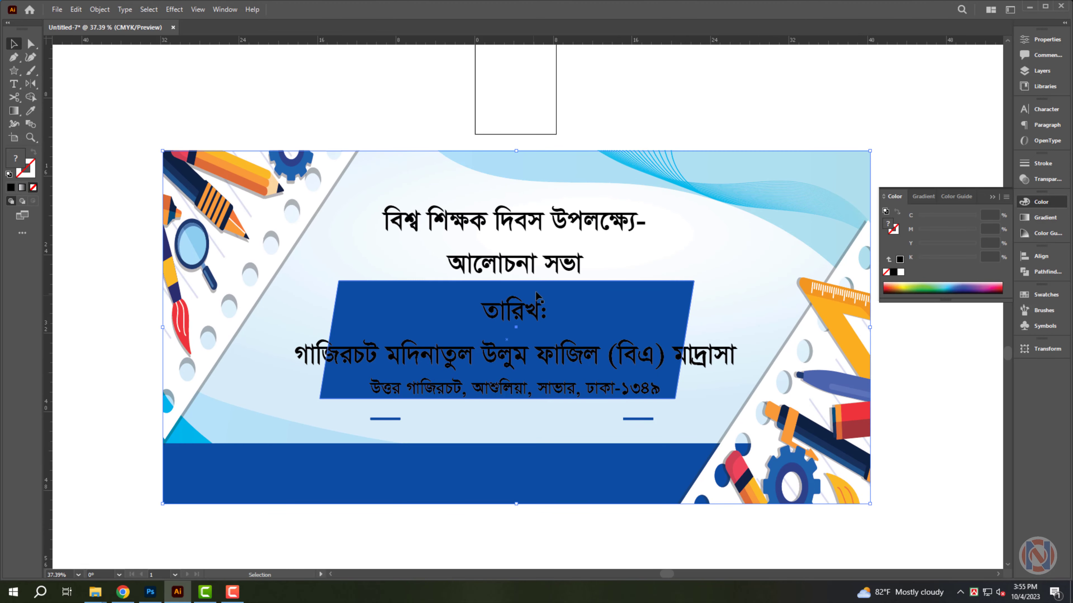
Step: Move the headline "বিশ্ব শিক্ষক দিবস উপলক্ষ্যে-" up above the other lines and enlarge it about one and a half times
click(562, 233)
drag(563, 232, 555, 212)
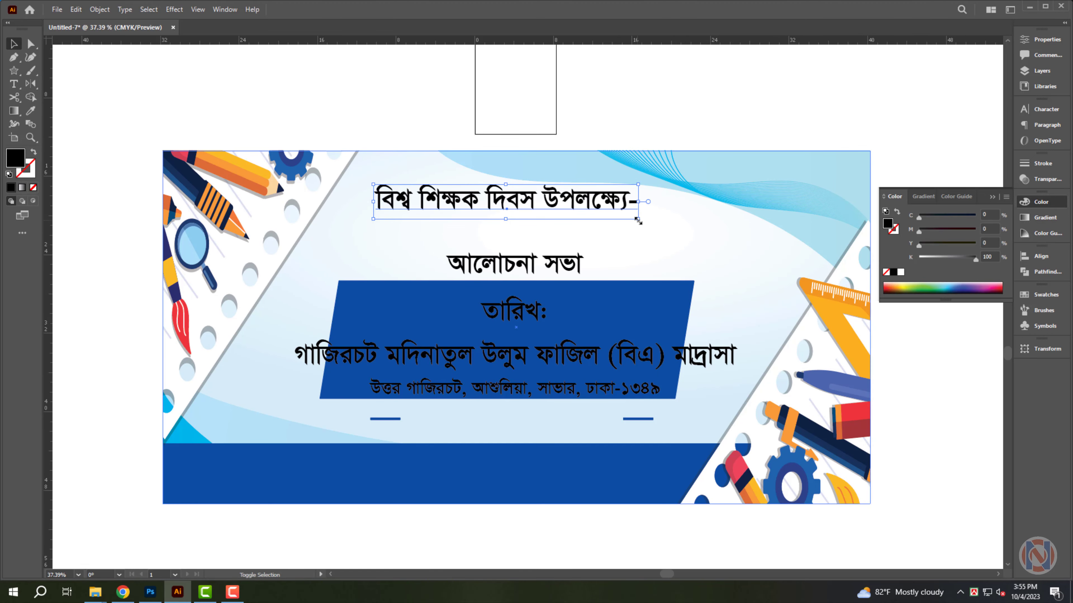
drag(638, 219, 769, 279)
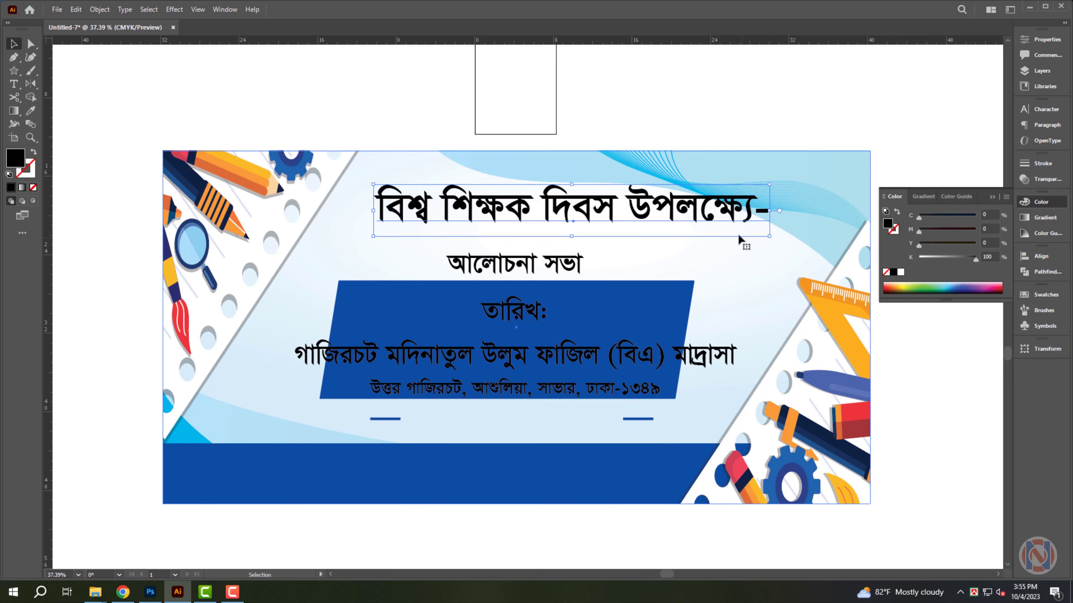
Step: Widen the blue parallelogram on both sides and enlarge the title "আলোচনা সভা" to more than twice its size
click(675, 334)
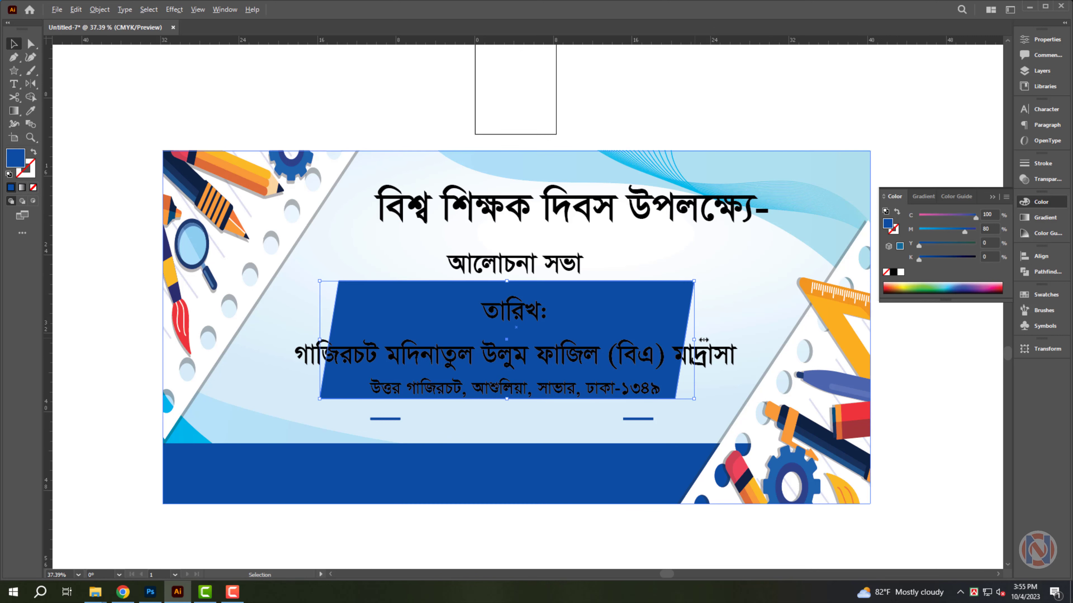
drag(695, 339, 721, 341)
click(537, 273)
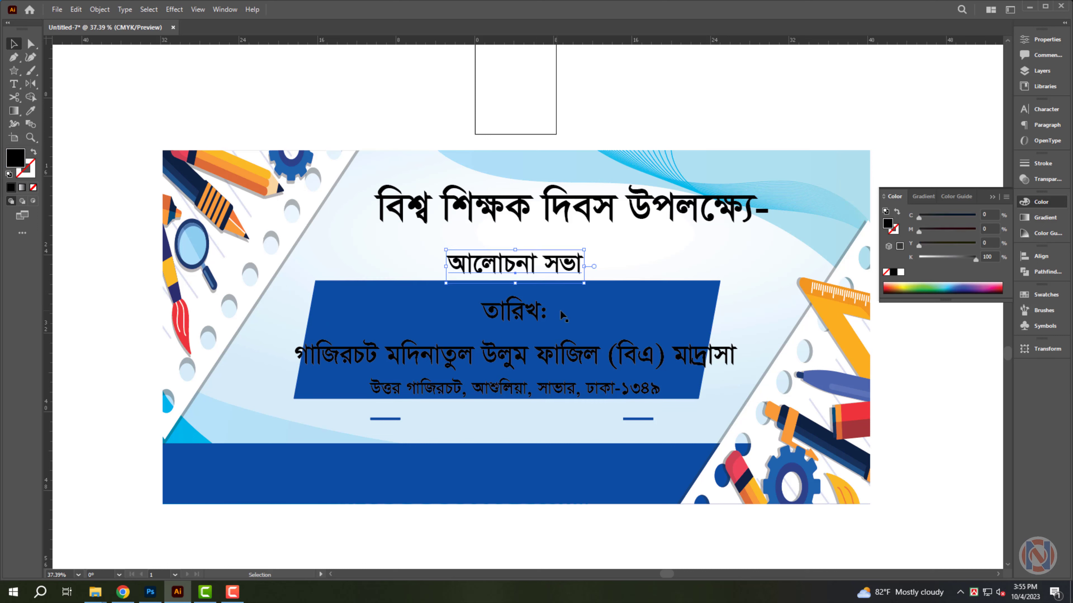
drag(551, 266, 688, 350)
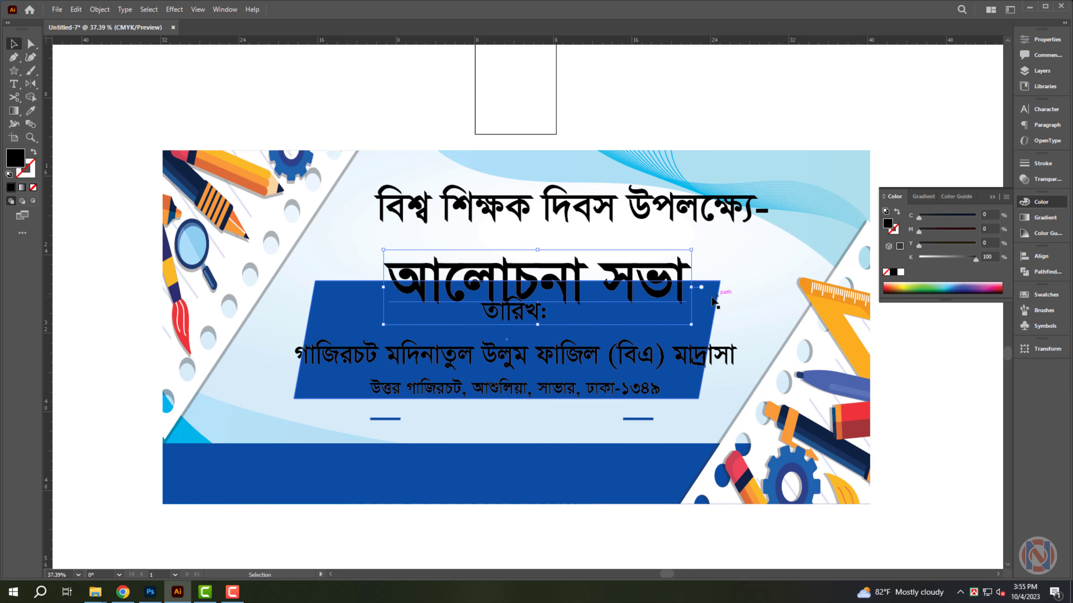
Step: Raise the blue parallelogram to just below the headline, widen it further and centre it horizontally with the headline
drag(715, 281, 715, 247)
drag(714, 250, 743, 259)
shift+click(575, 205)
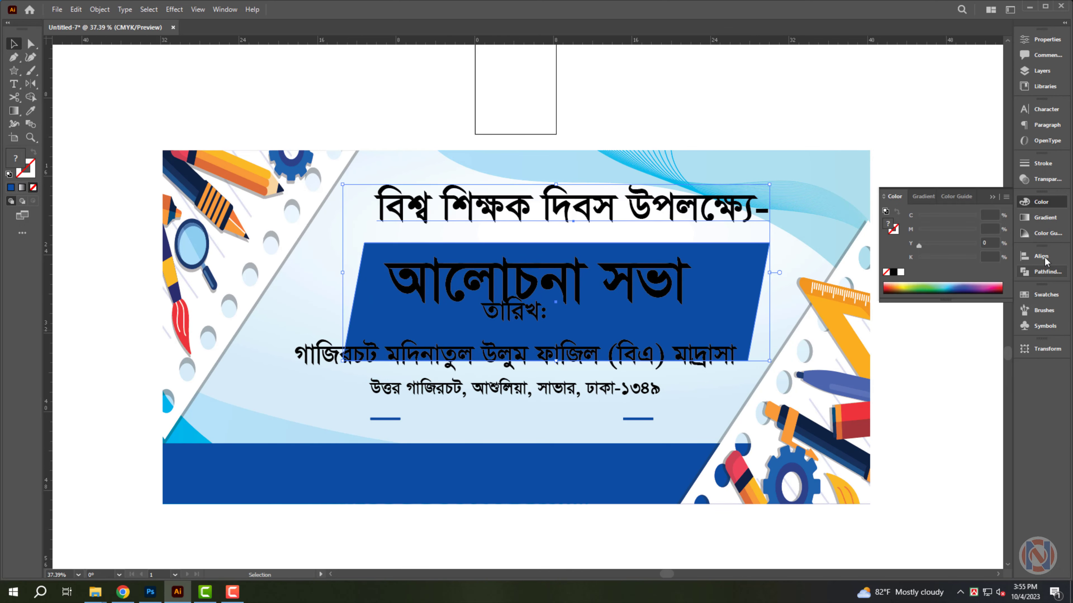
click(1040, 256)
click(909, 281)
scroll(700, 338, up, 3)
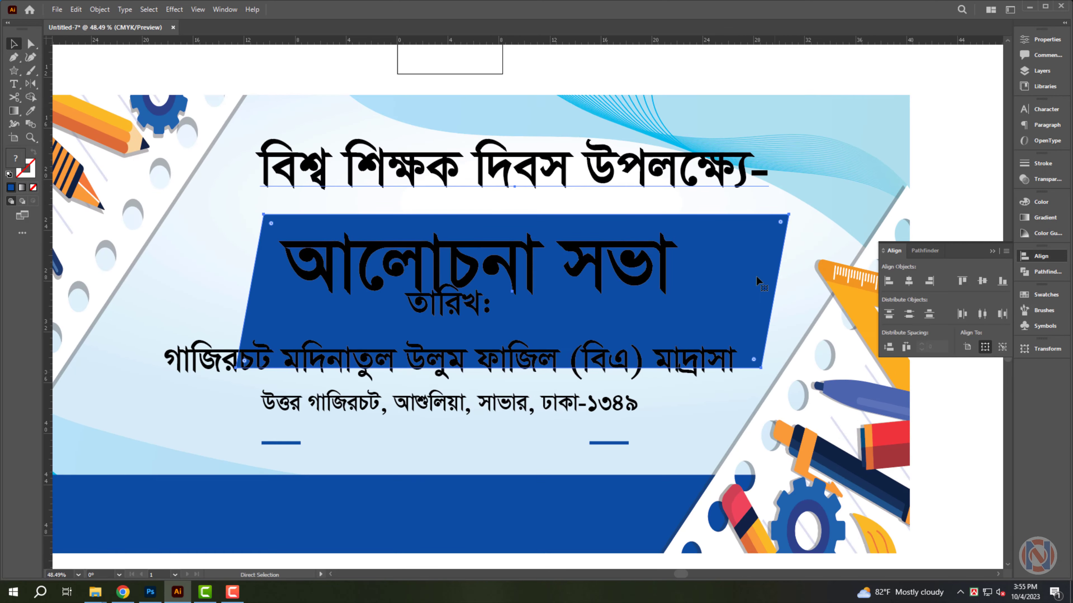
click(732, 309)
click(709, 53)
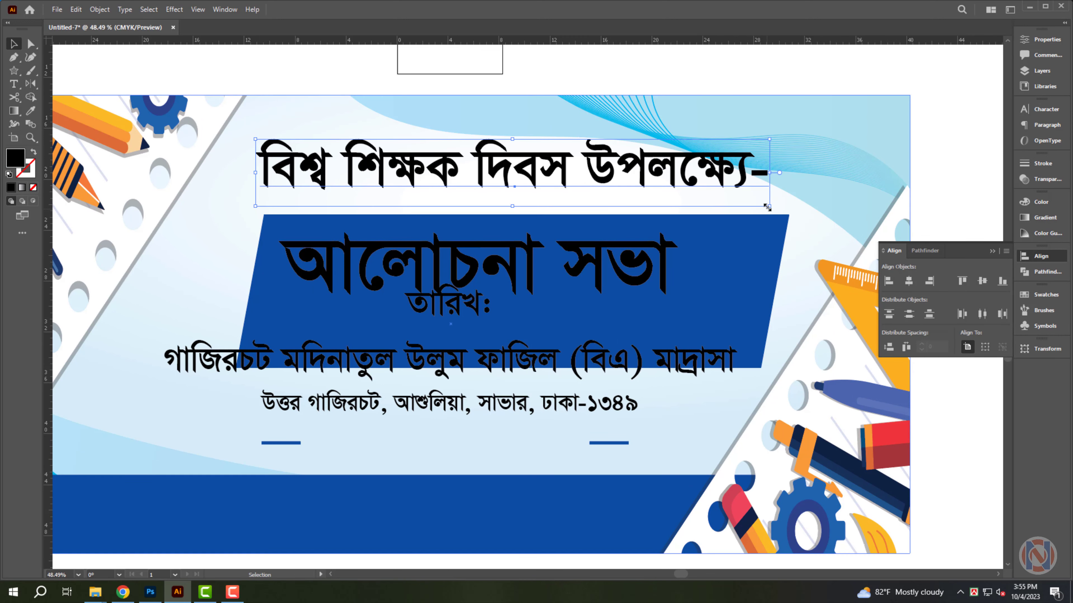
click(763, 253)
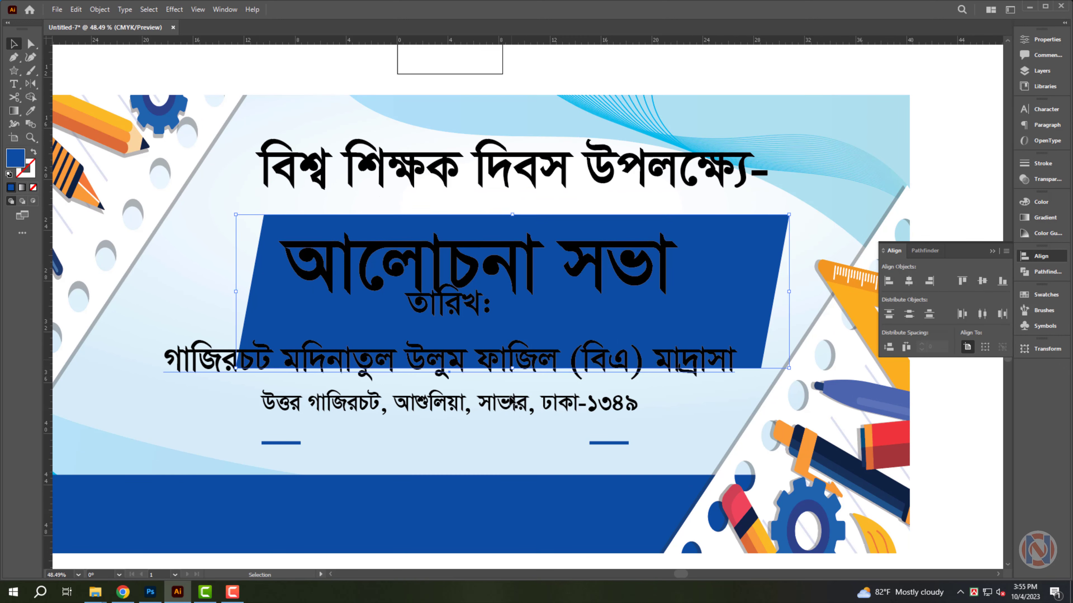
Step: Move the date, madrasa name and address lines down so the last two sit over the blue bottom strip
click(485, 381)
shift+click(477, 313)
drag(477, 312, 449, 441)
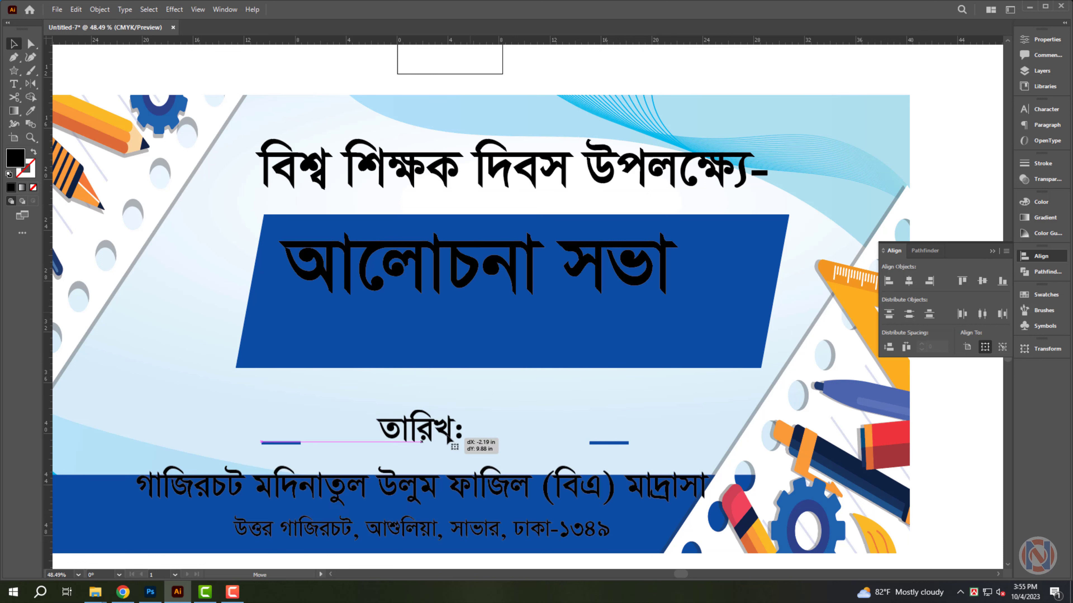
Step: Change the font of the title "আলোচনা সভা" to Shobuj Nolua ANSI V1
click(528, 279)
key(ctrl+t)
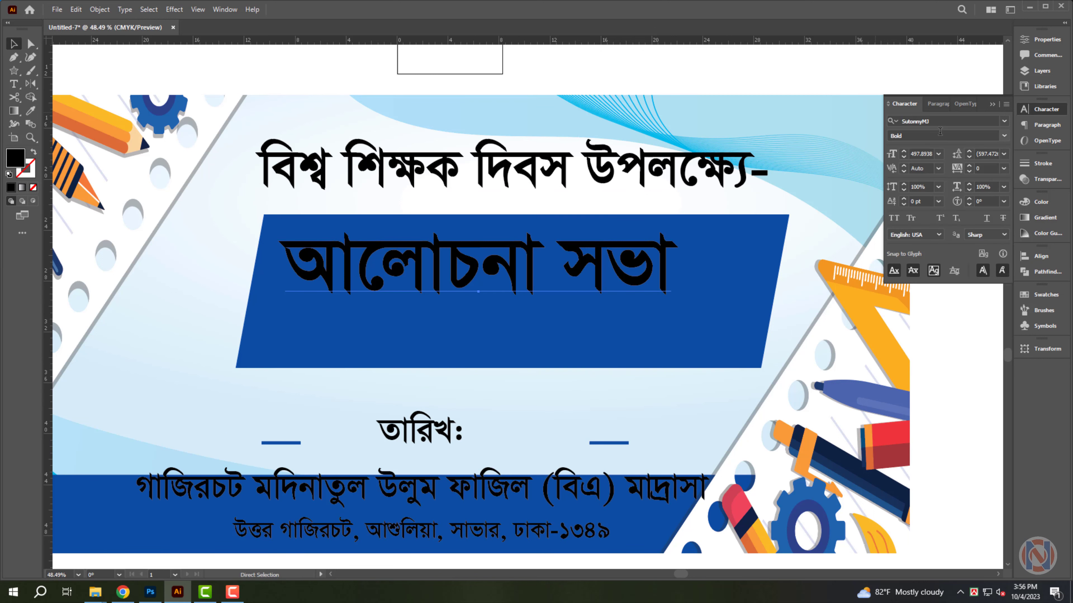
click(941, 121)
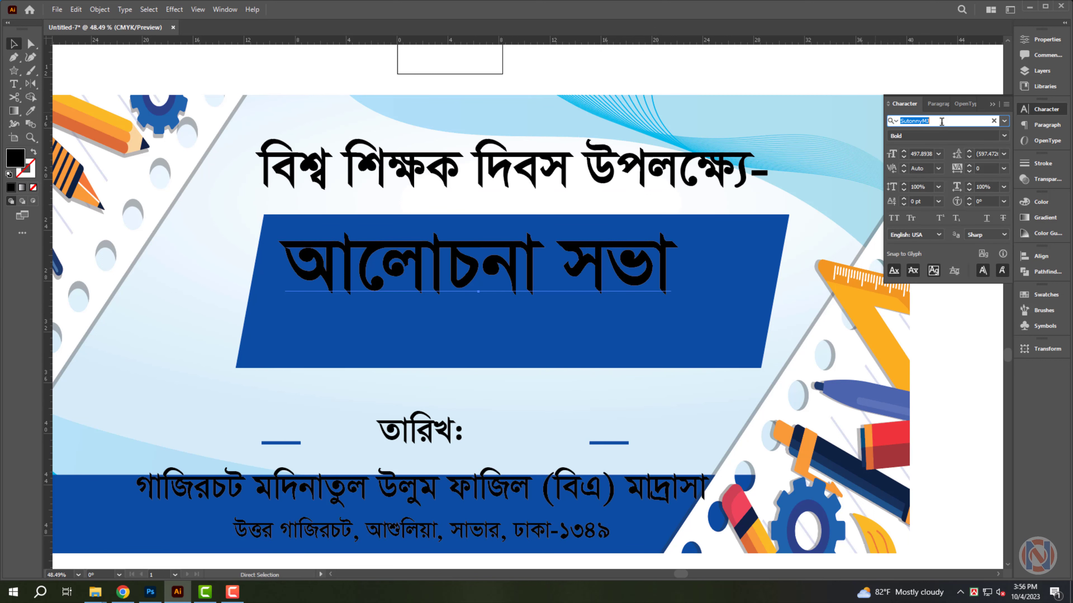
text(sho)
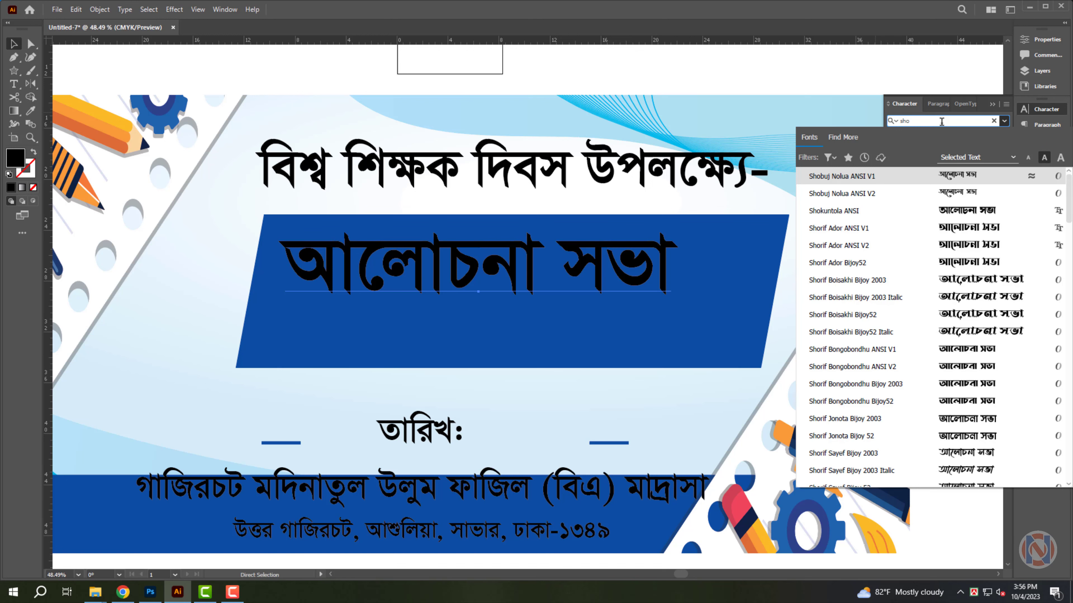
click(990, 178)
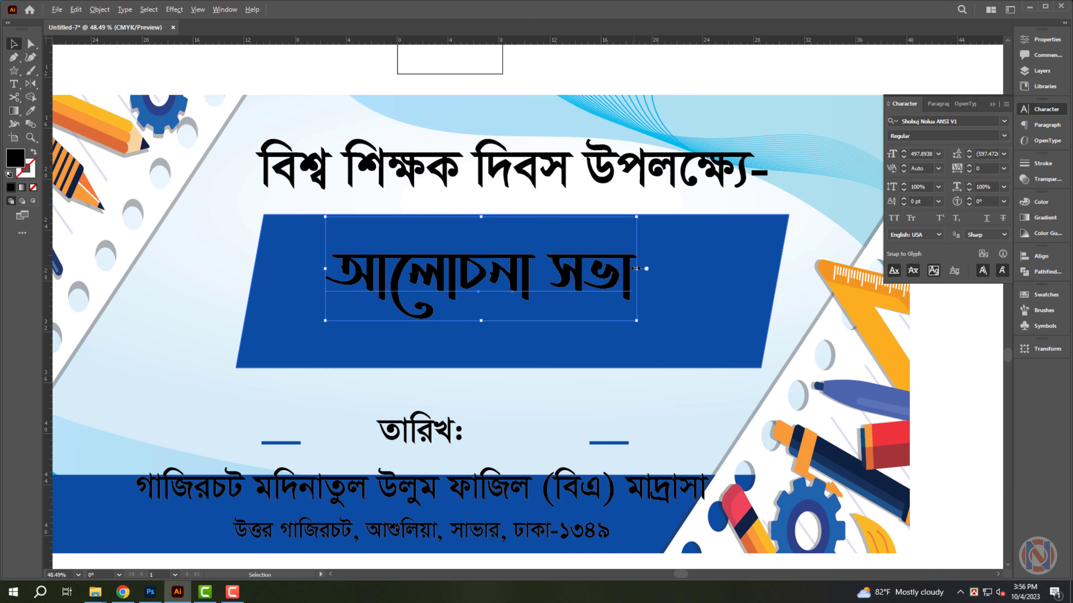
Step: Enlarge the title "আলোচনা সভা" to nearly fill the blue parallelogram and fill it with white
drag(636, 268, 714, 271)
drag(597, 324, 615, 324)
drag(728, 345, 754, 356)
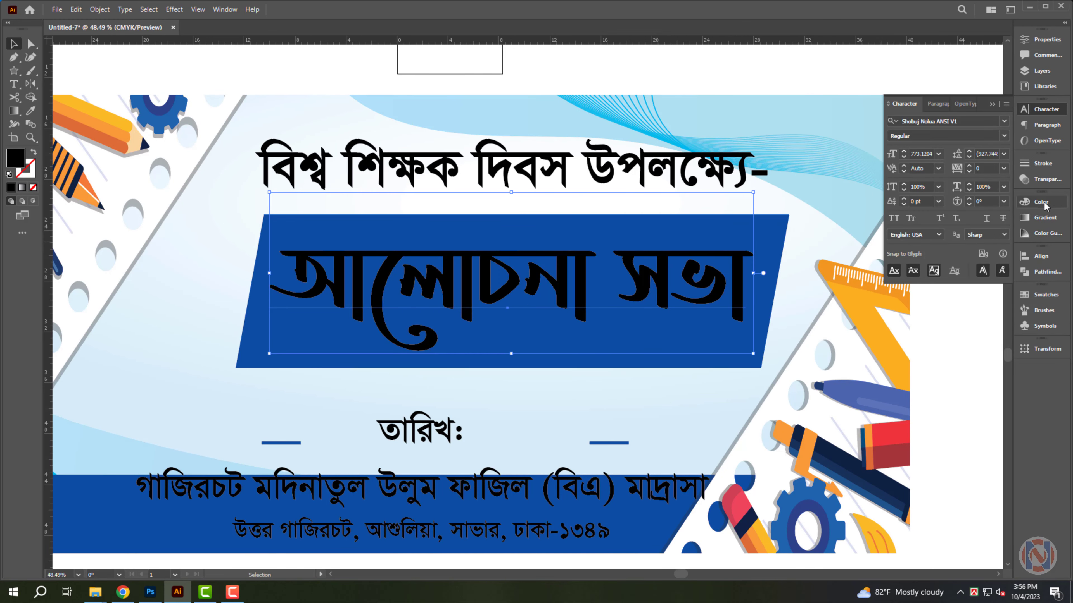
click(1041, 201)
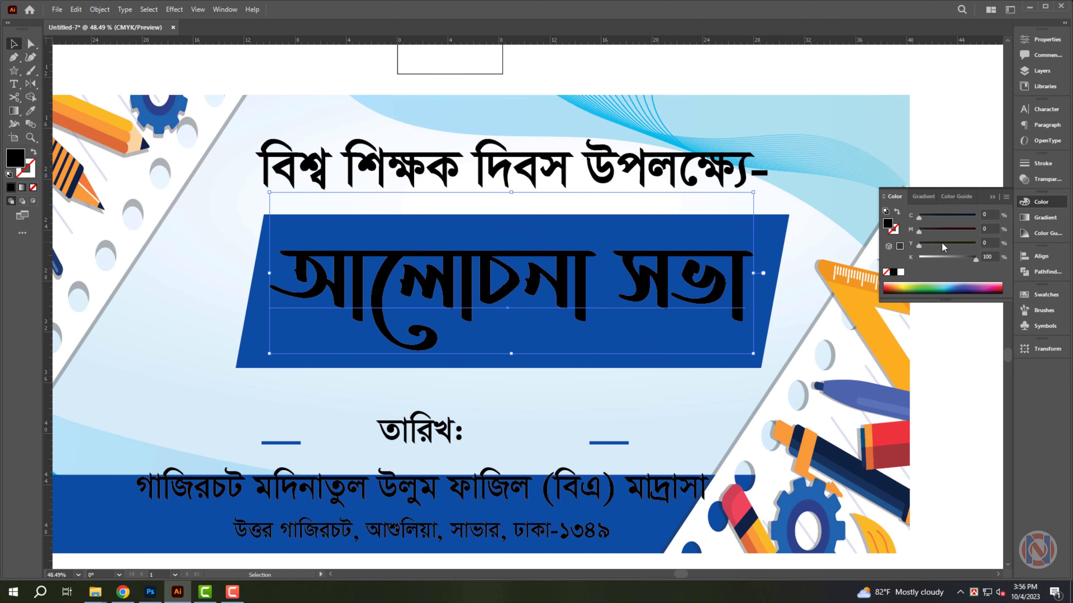
click(901, 272)
click(724, 169)
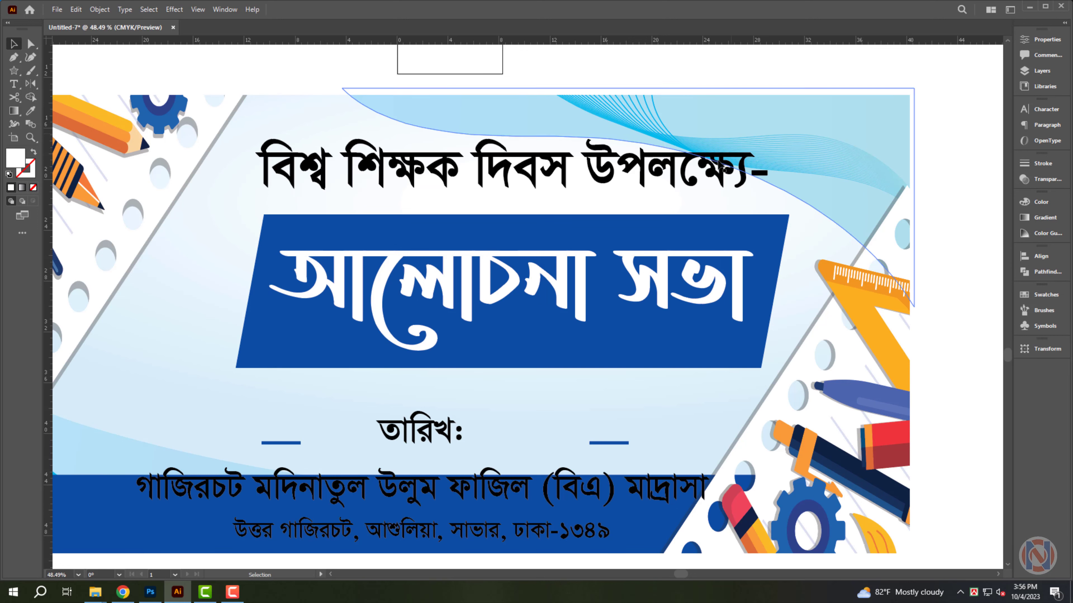
Step: Shift the headline "বিশ্ব শিক্ষক দিবস উপলক্ষ্যে-" slightly right and enlarge it to meet the parallelogram's upper-right corner
click(610, 190)
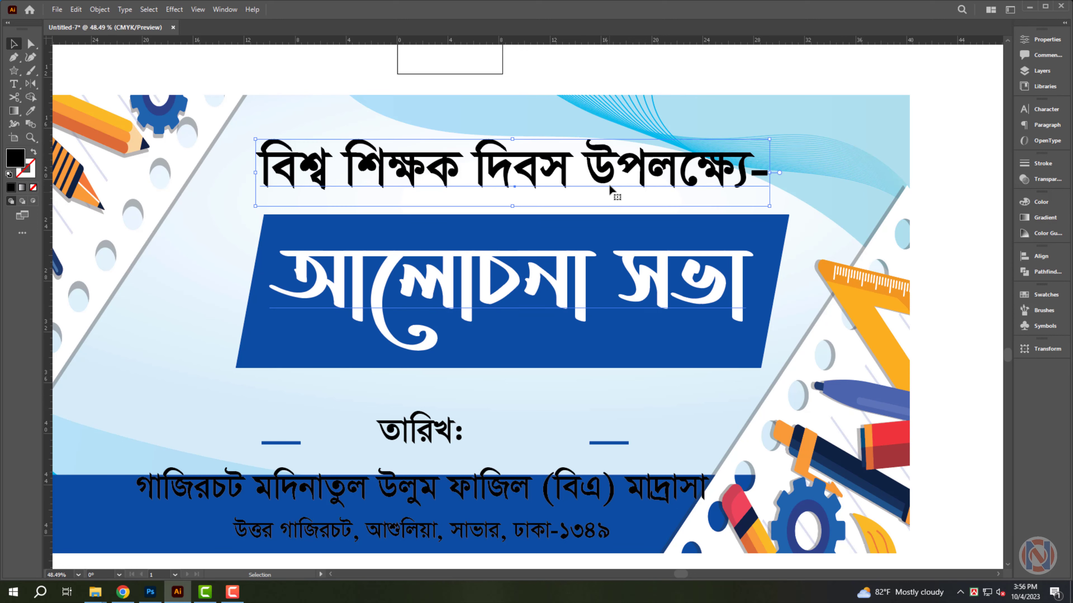
drag(610, 186, 616, 187)
drag(777, 207, 793, 214)
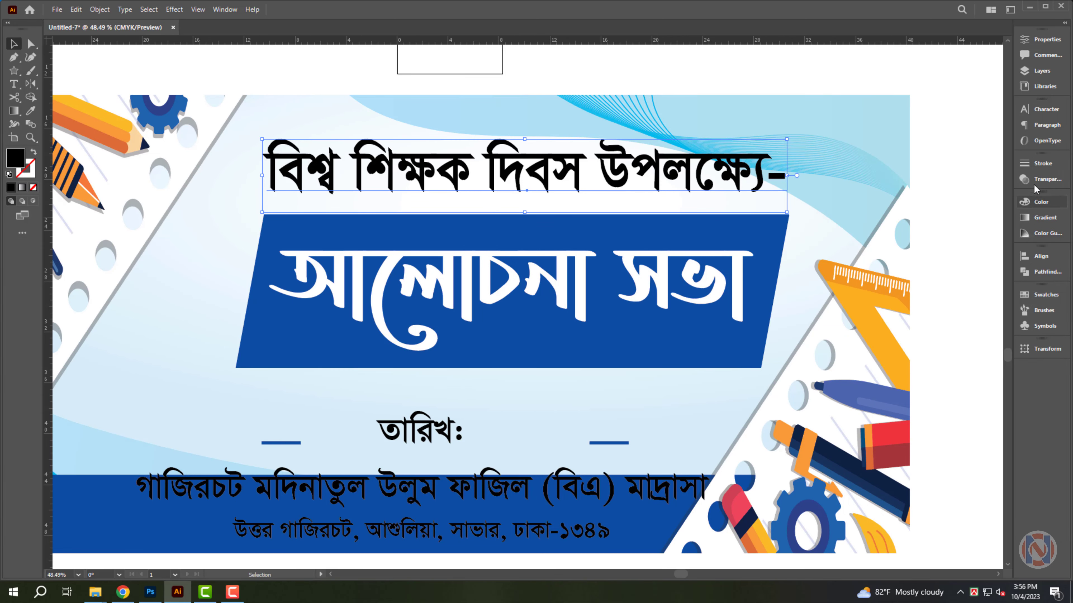
Step: Recolour the headline "বিশ্ব শিক্ষক দিবস উপলক্ষ্যে-" to C 0, M 100, Y 100, K 0 and stretch it slightly taller
click(1040, 202)
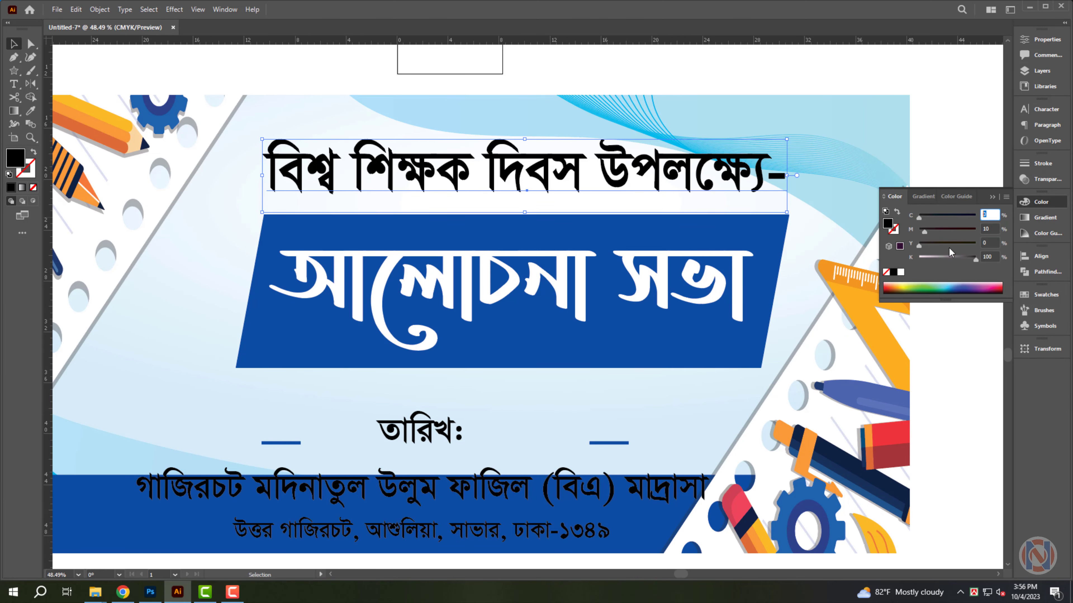
text(100)
key(Tab)
text(100)
key(Tab)
text(0)
key(Return)
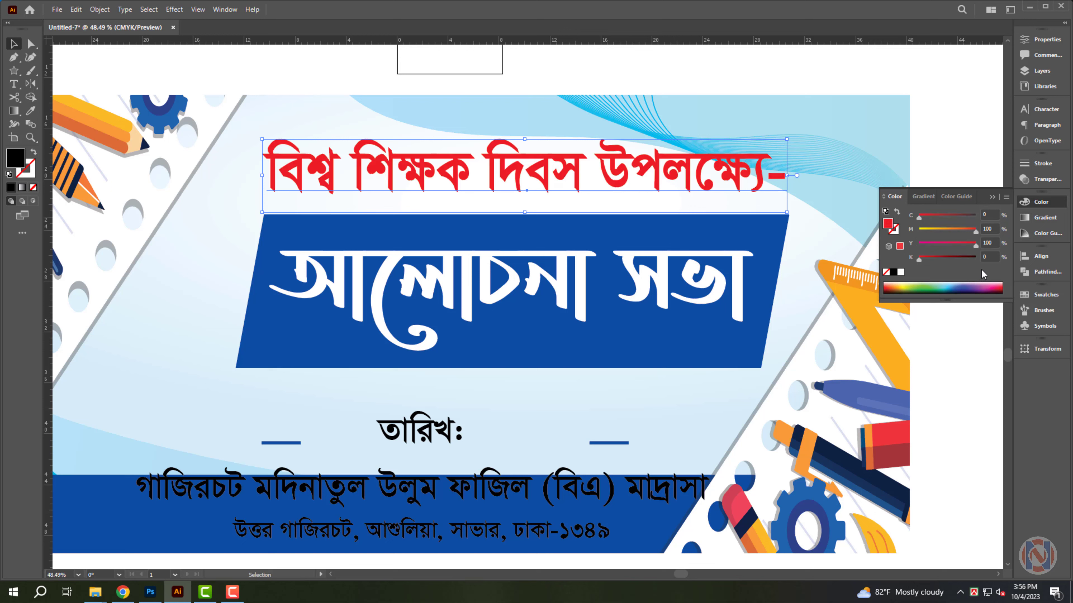
drag(526, 212, 527, 215)
Step: Set the headline's font to KongshoMJ Bold and widen the text to match the parallelogram's upper edge
key(ctrl+t)
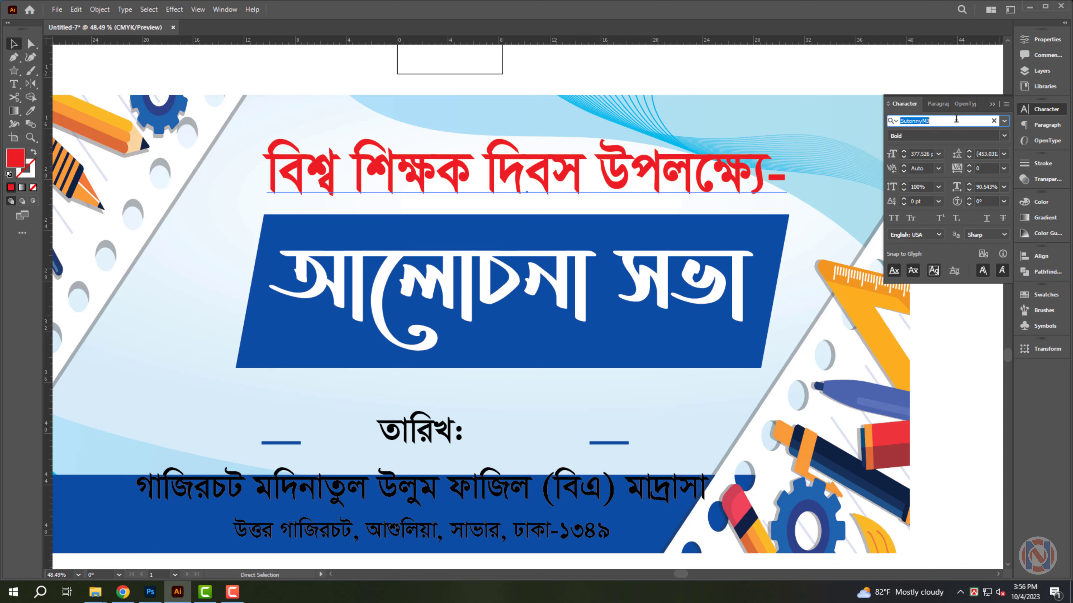
click(956, 120)
text(kong)
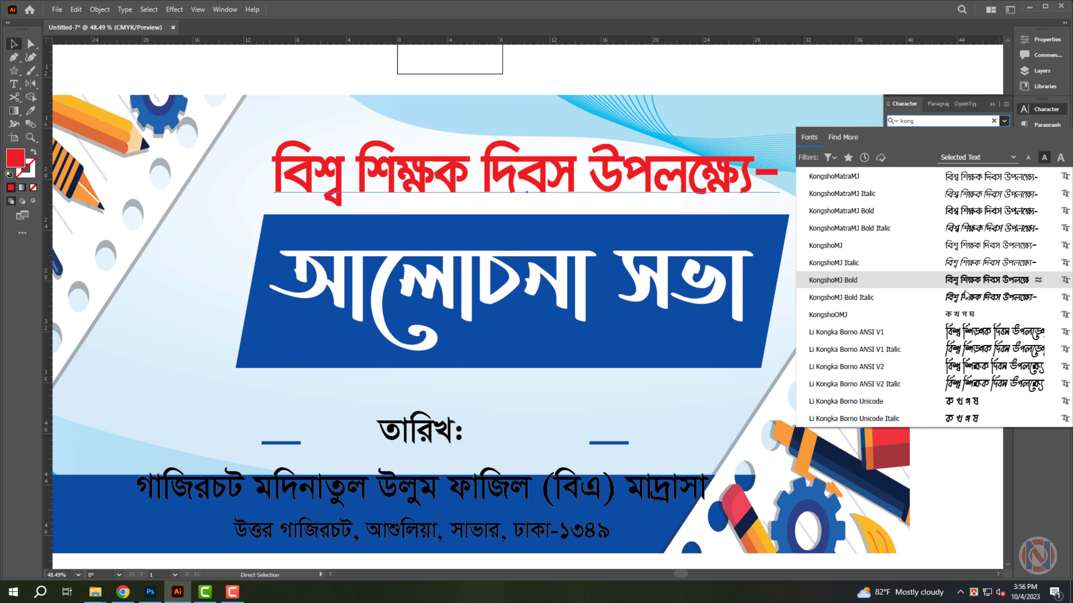
click(966, 280)
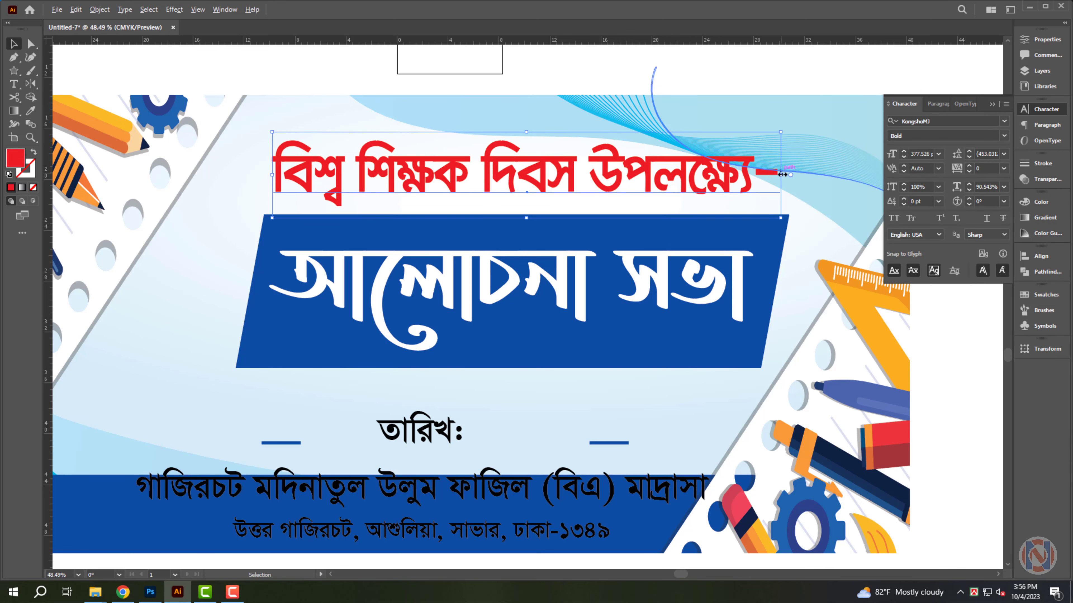
drag(789, 176, 789, 177)
click(786, 87)
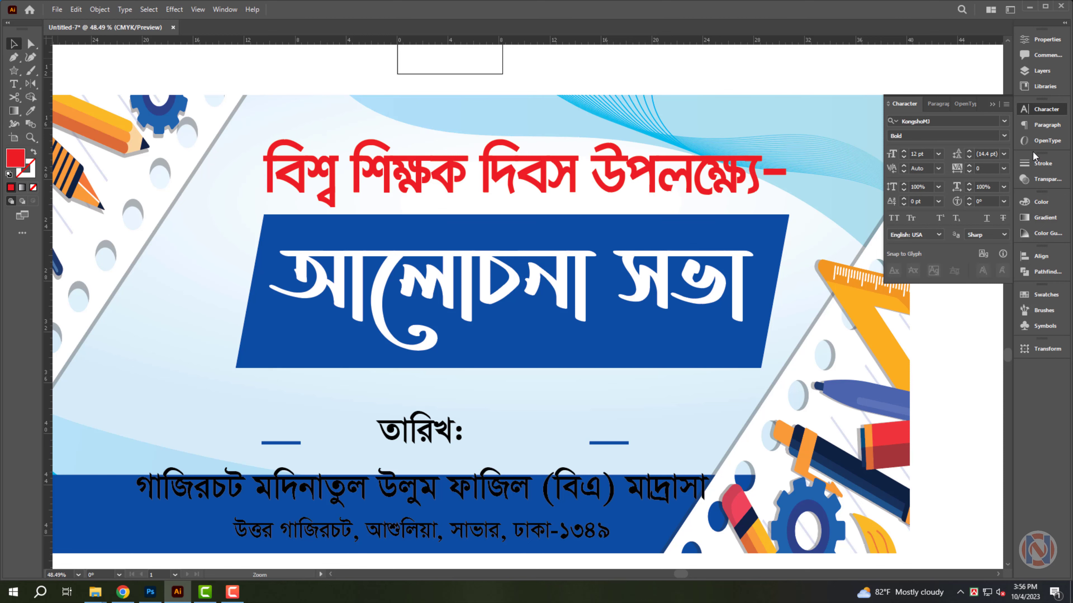
click(1054, 110)
scroll(506, 464, down, 3)
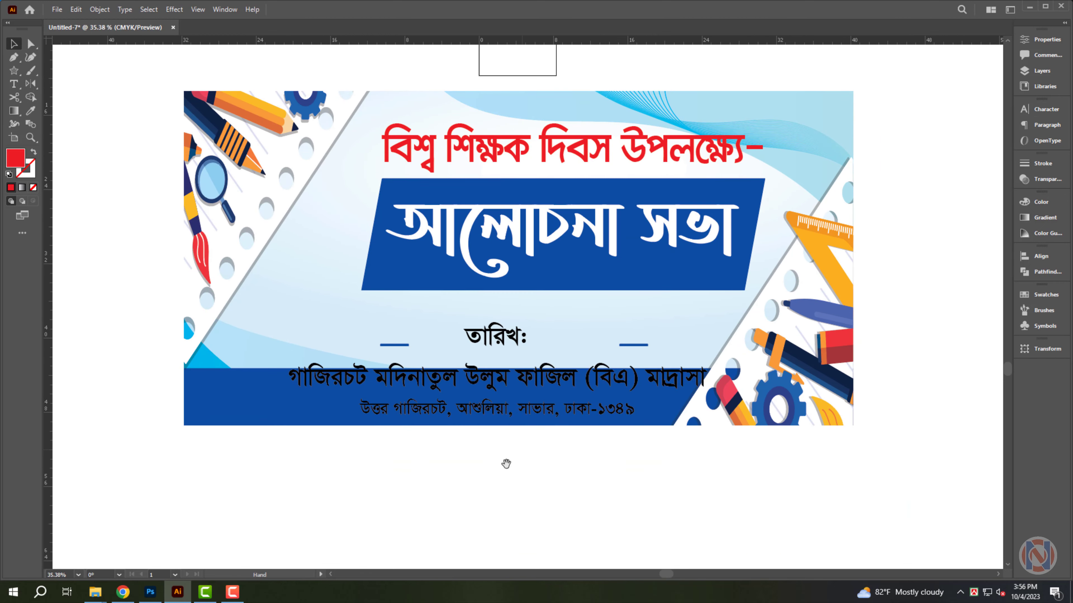
Step: Centre the madrasa name and address lines on each other horizontally and shift both left along the blue bottom strip
click(494, 418)
drag(541, 436, 559, 431)
shift+click(559, 365)
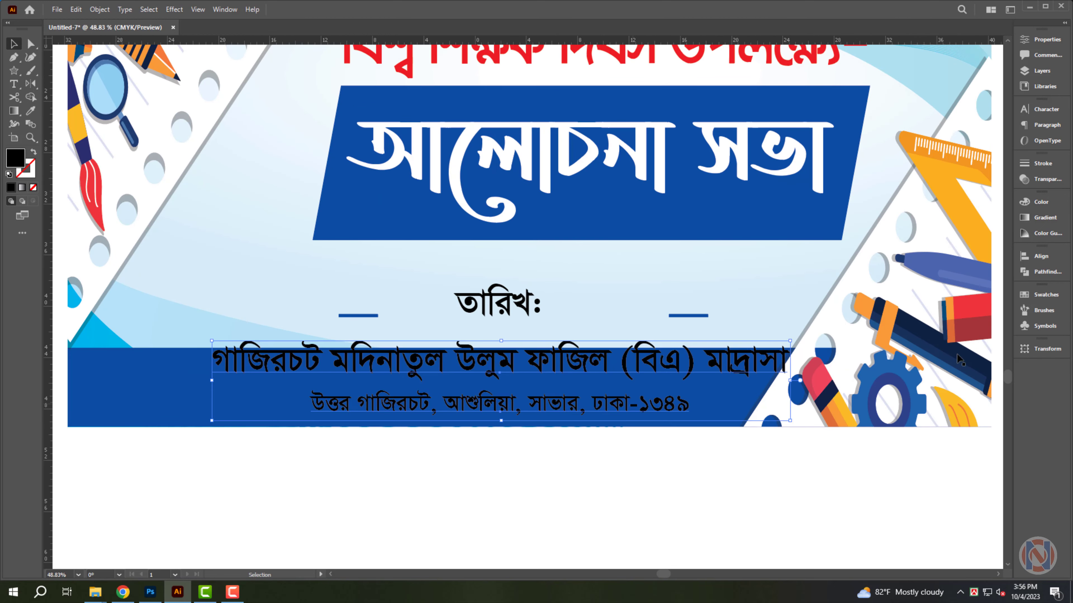
key(Tab)
key(Tab)
click(1041, 256)
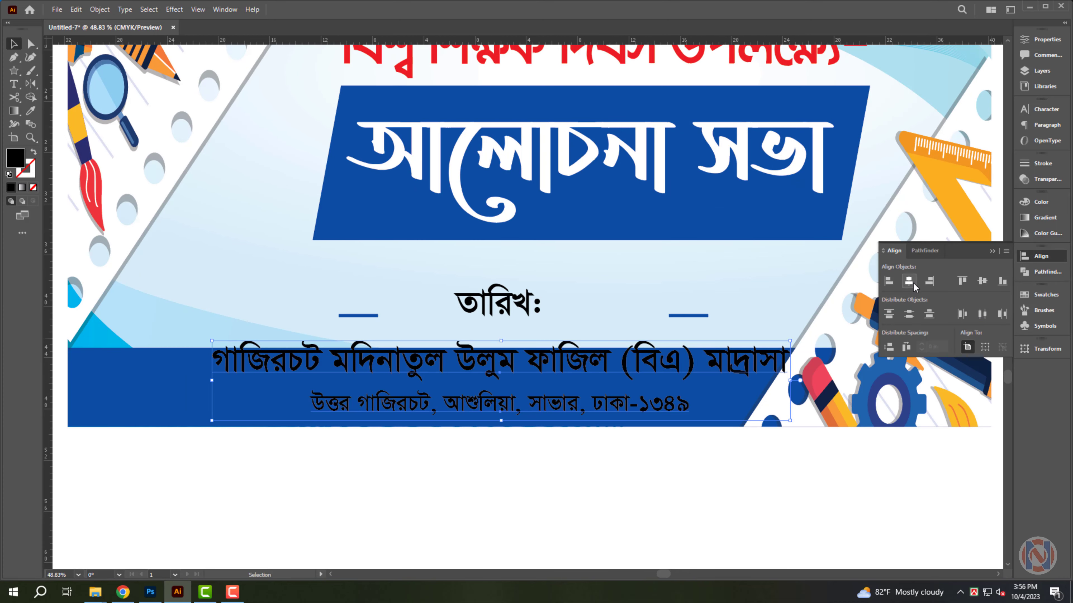
scroll(760, 459, down, 1)
click(606, 386)
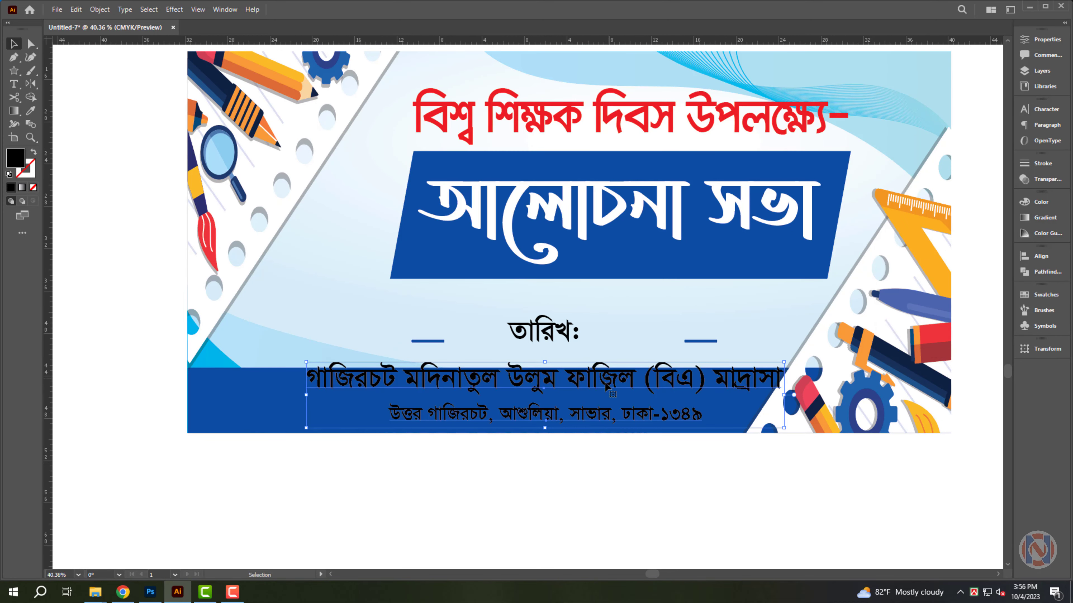
drag(538, 379, 514, 377)
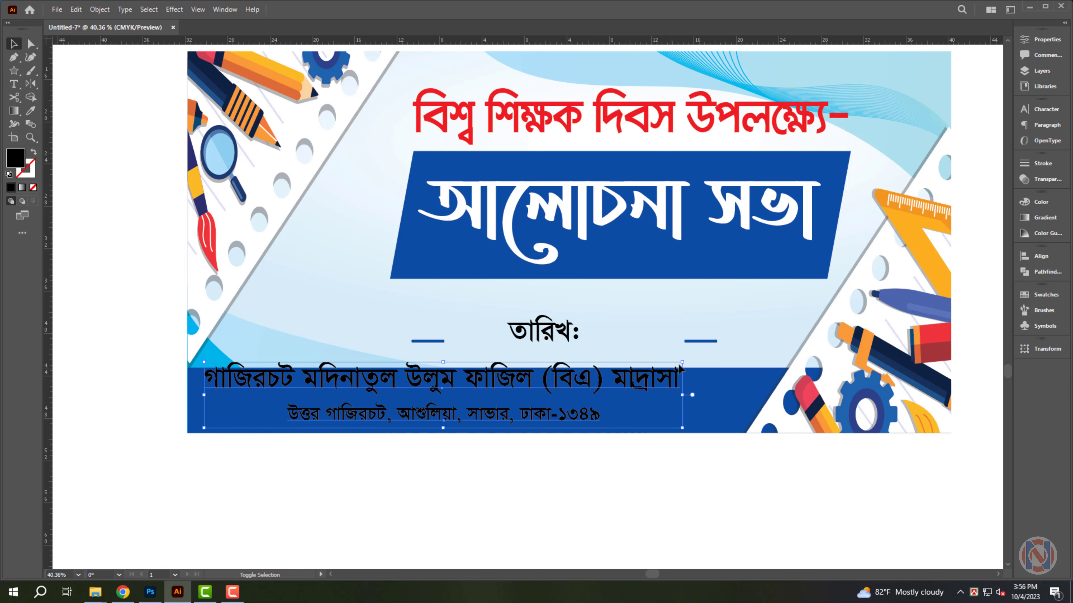
Step: Enlarge the madrasa name and address lines together, lower them slightly, and raise the blue strip's upper edge to about 7.6 in high
drag(681, 363, 763, 351)
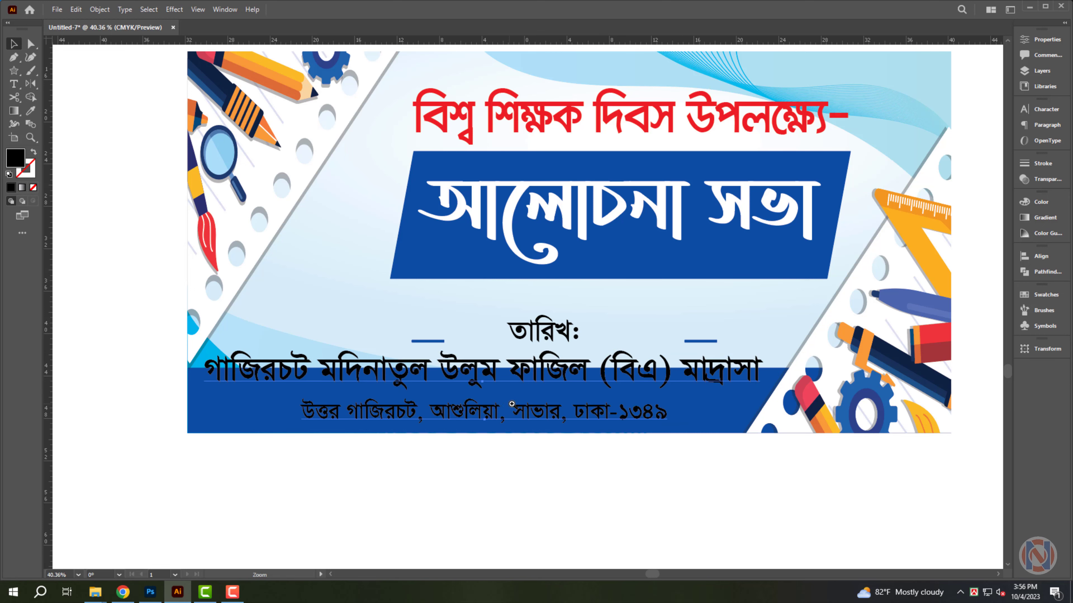
scroll(511, 404, up, 1)
click(504, 375)
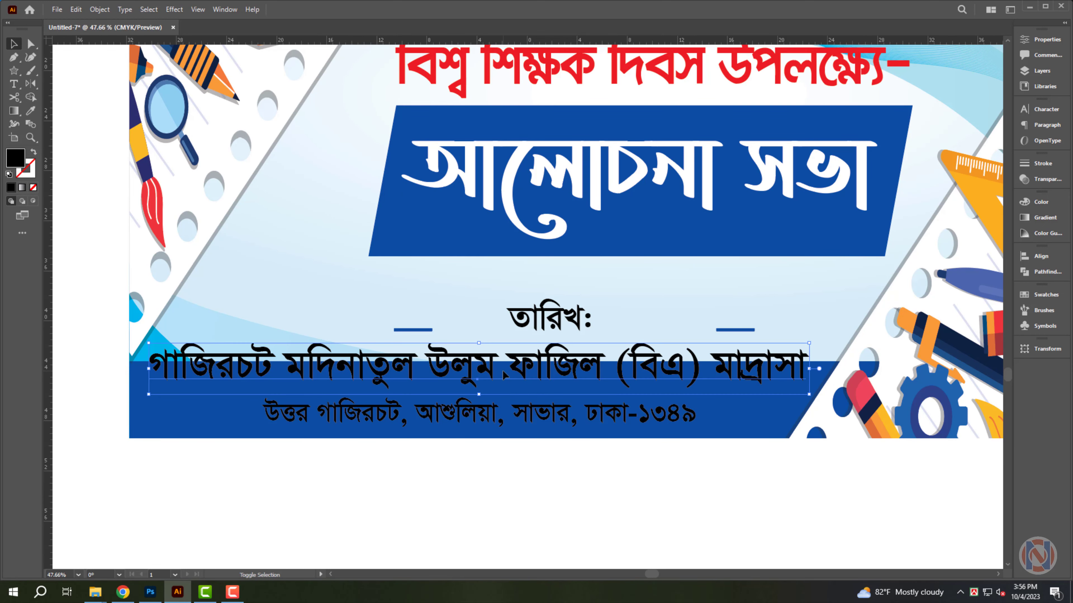
shift+click(487, 435)
drag(481, 344, 481, 352)
click(577, 383)
drag(580, 361, 580, 342)
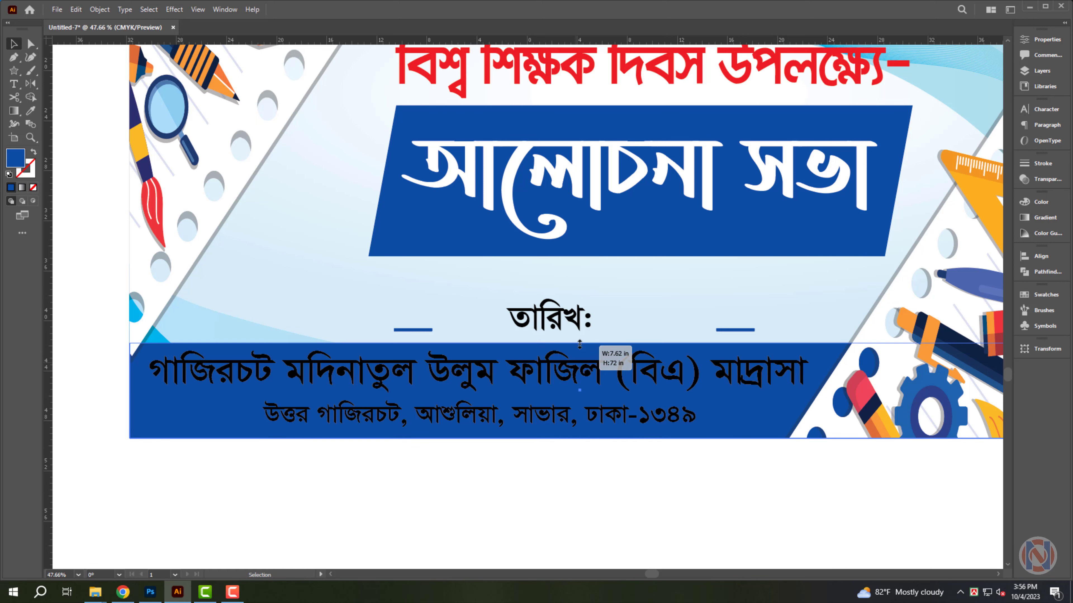
Step: Recolour the madrasa name and address lines on the blue strip to white
click(609, 367)
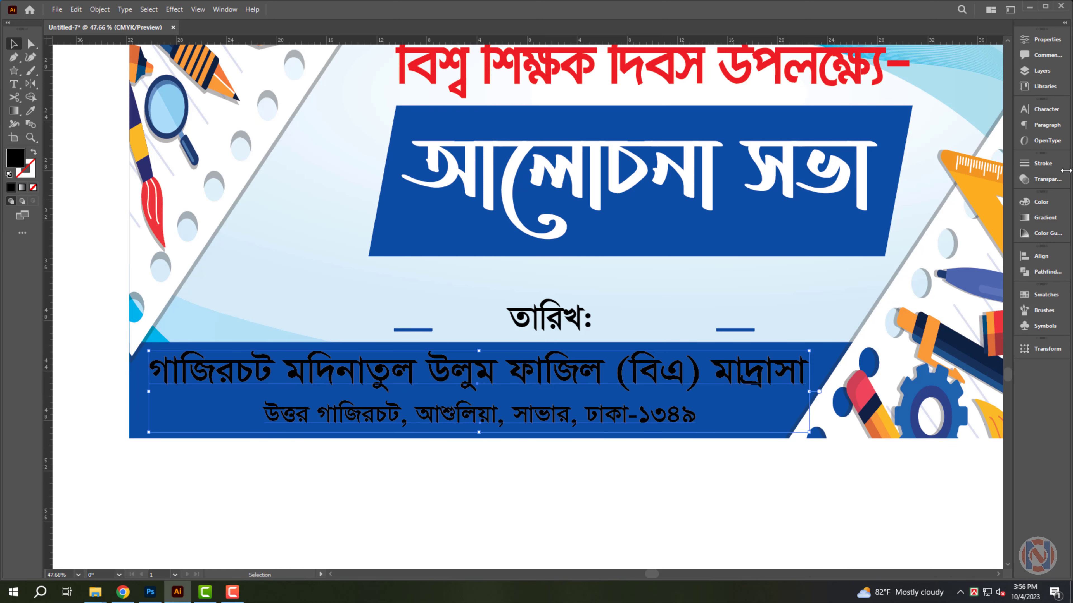
click(1043, 203)
click(901, 271)
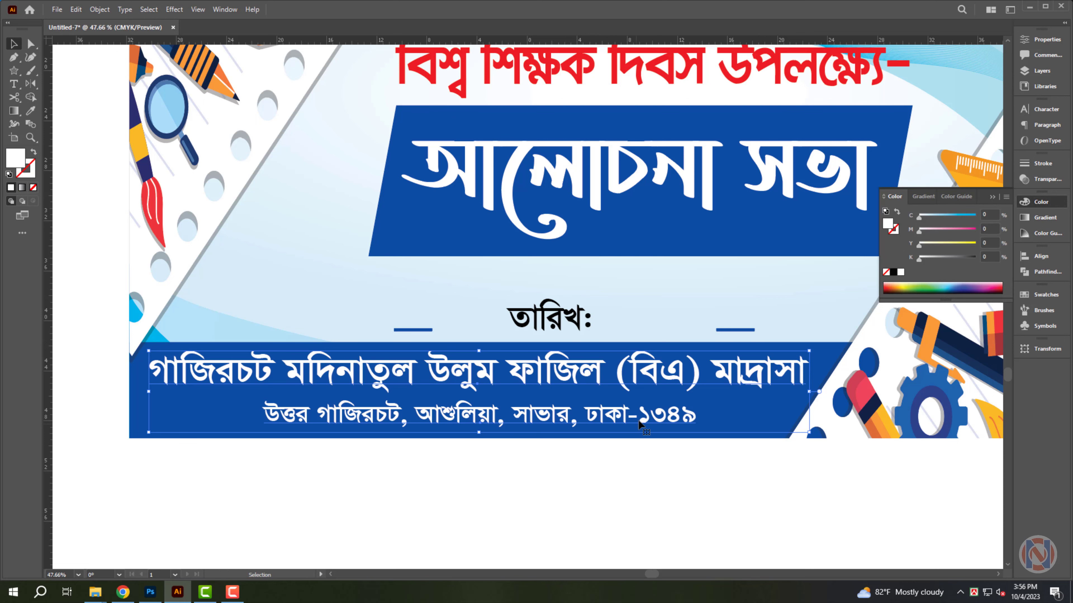
click(699, 507)
Step: Delete the two short blue dashes on either side of the date label "তারিখ:"
click(745, 330)
drag(727, 341, 602, 371)
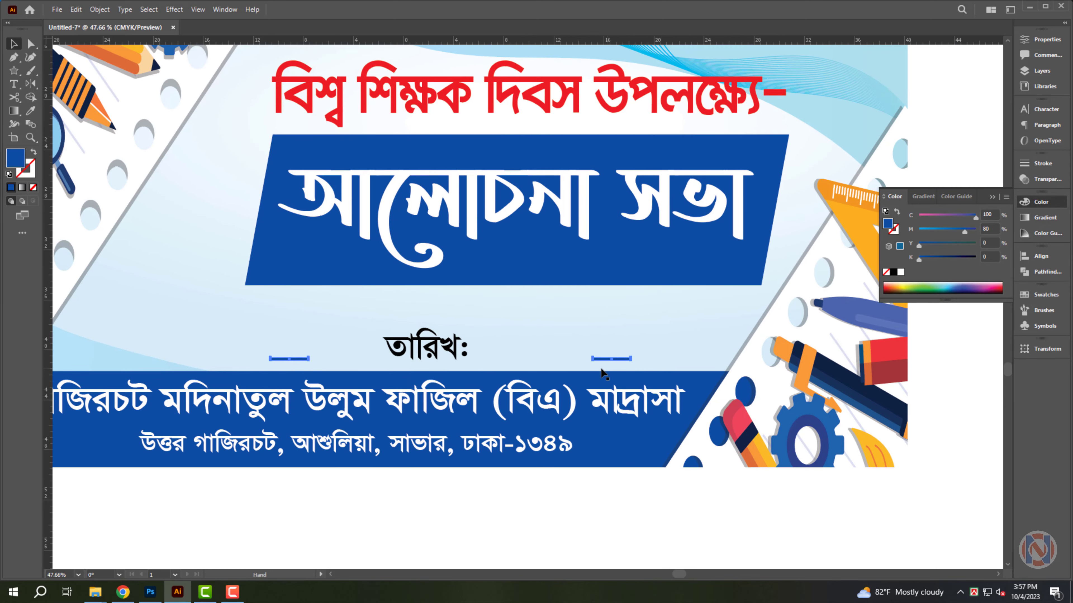
drag(452, 367, 482, 365)
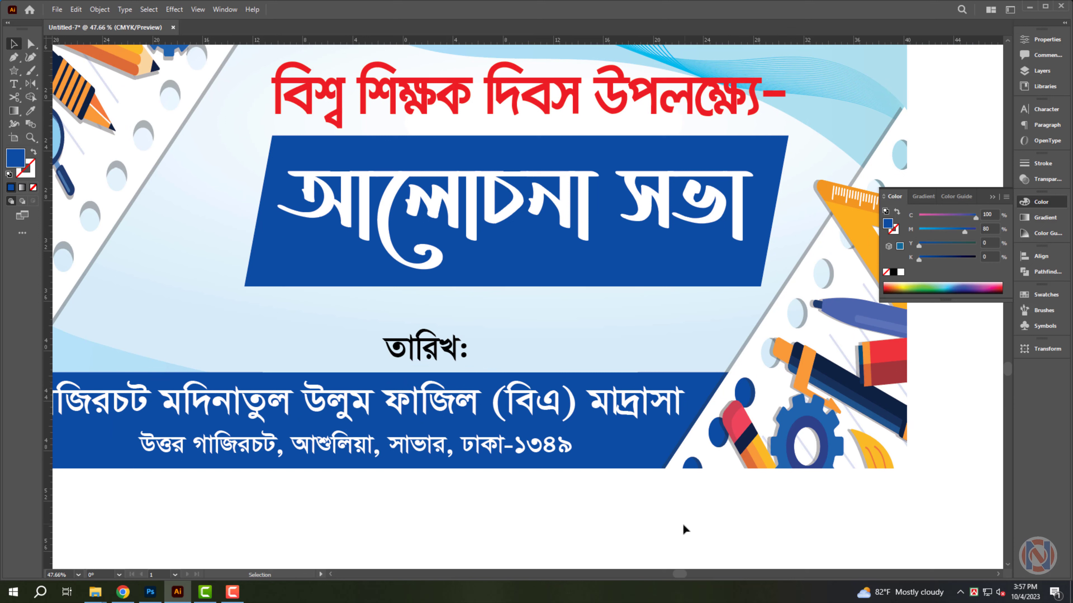
click(645, 284)
drag(664, 213, 663, 366)
key(ctrl+z)
key(v)
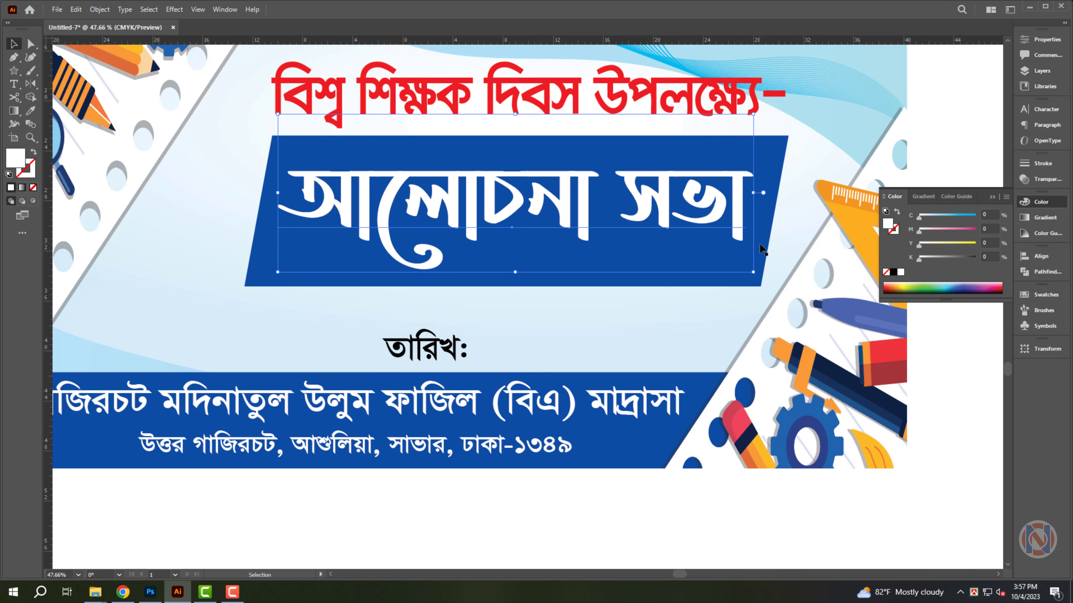
Step: Slant the blue parallelogram more steeply by shifting its two lower corner points well to the left, parallel to the school artwork's edge
click(735, 508)
click(747, 286)
scroll(725, 307, down, 2)
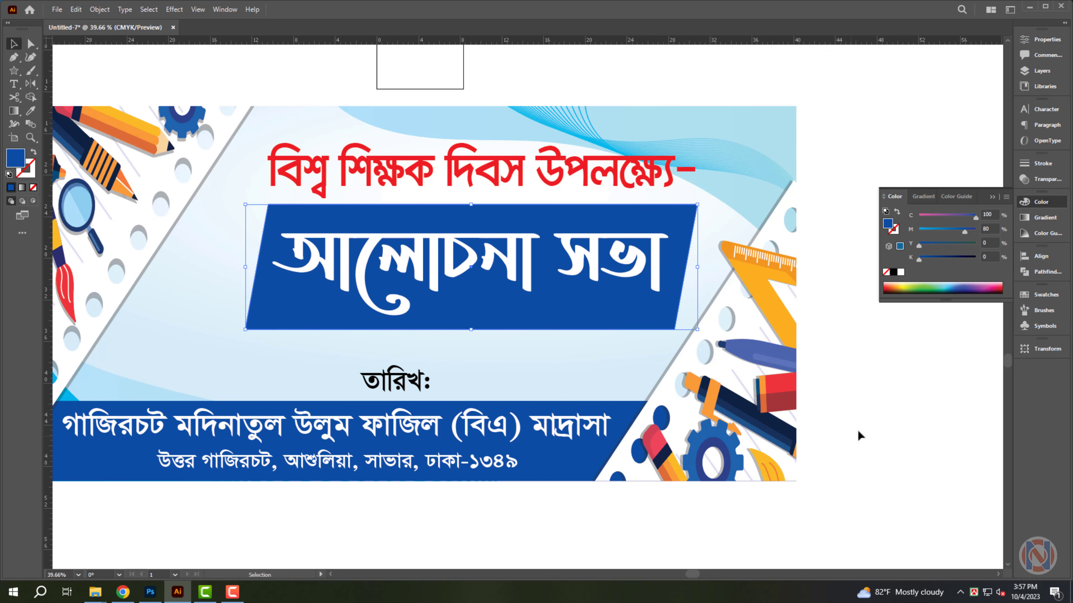
click(868, 427)
key(a)
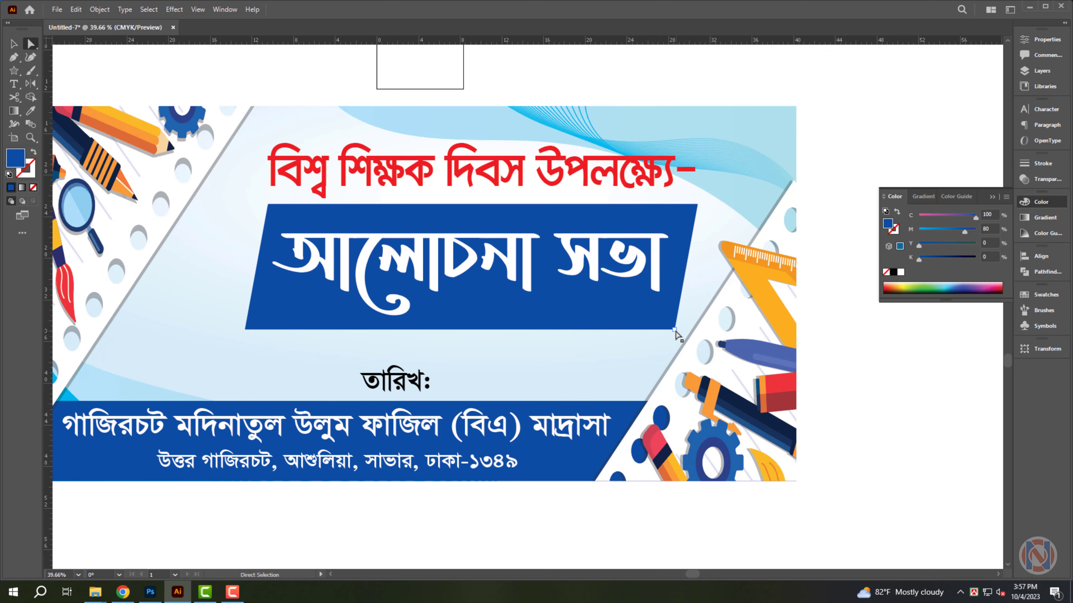
click(675, 331)
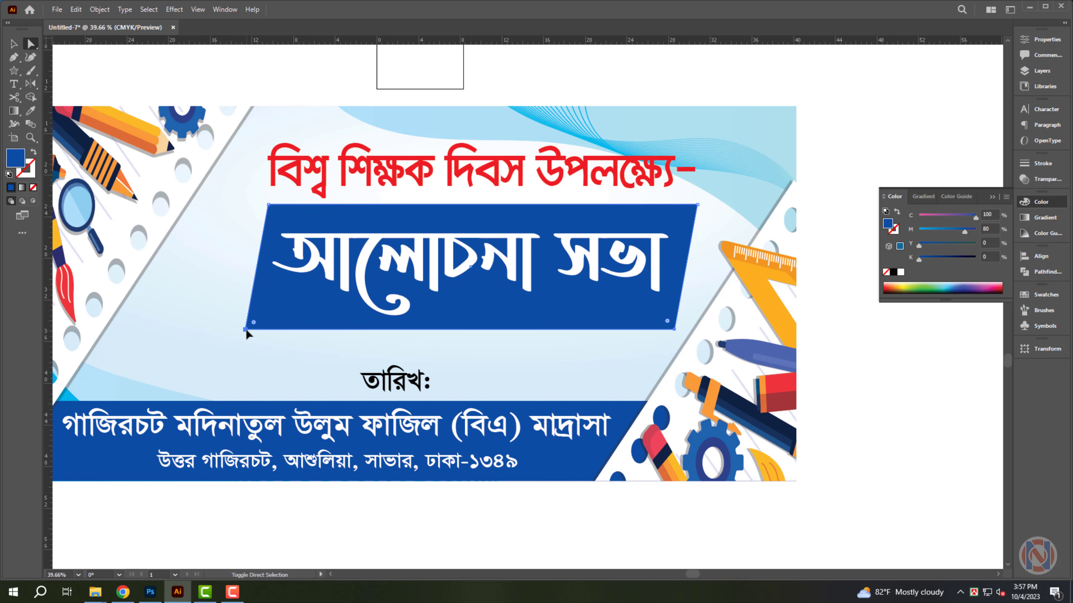
key(shift+Left)
key(shift+Left)
key(shift+Left)
key(shift+Left)
key(shift+Left)
key(shift+Left)
key(shift+Left)
key(shift+Left)
key(shift+Left)
key(shift+Left)
key(shift+Left)
key(shift+Left)
key(shift+Left)
key(shift+Left)
key(shift+Left)
key(shift+Left)
key(shift+Left)
key(shift+Left)
key(shift+Left)
key(shift+Left)
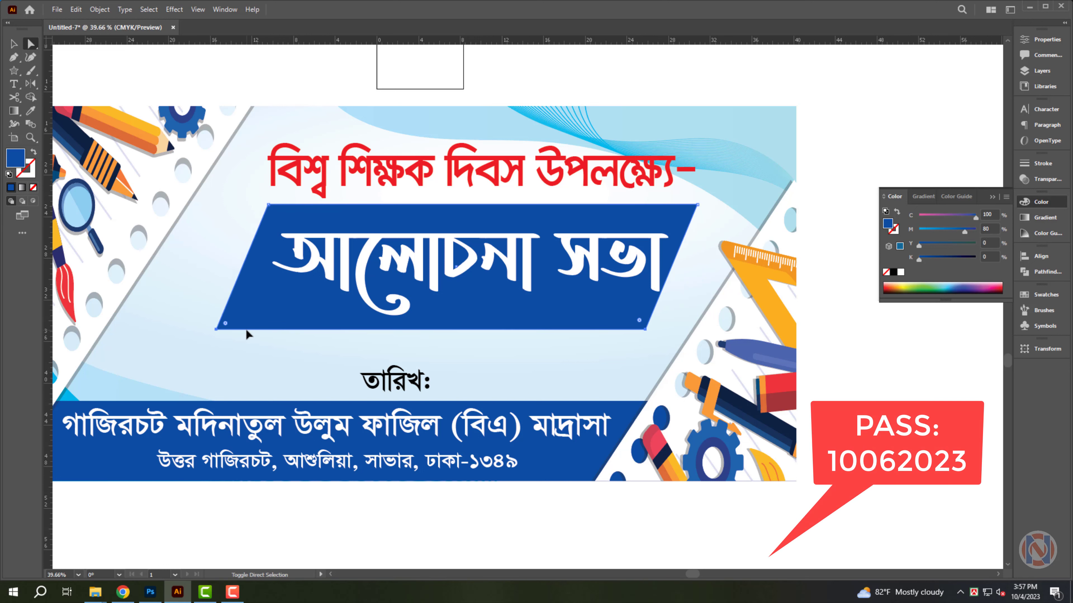
key(shift+Left)
key(shift+Left)
key(shift+Left)
key(shift+Left)
key(shift+Left)
key(shift+Left)
key(shift+Left)
key(shift+Left)
key(shift+Left)
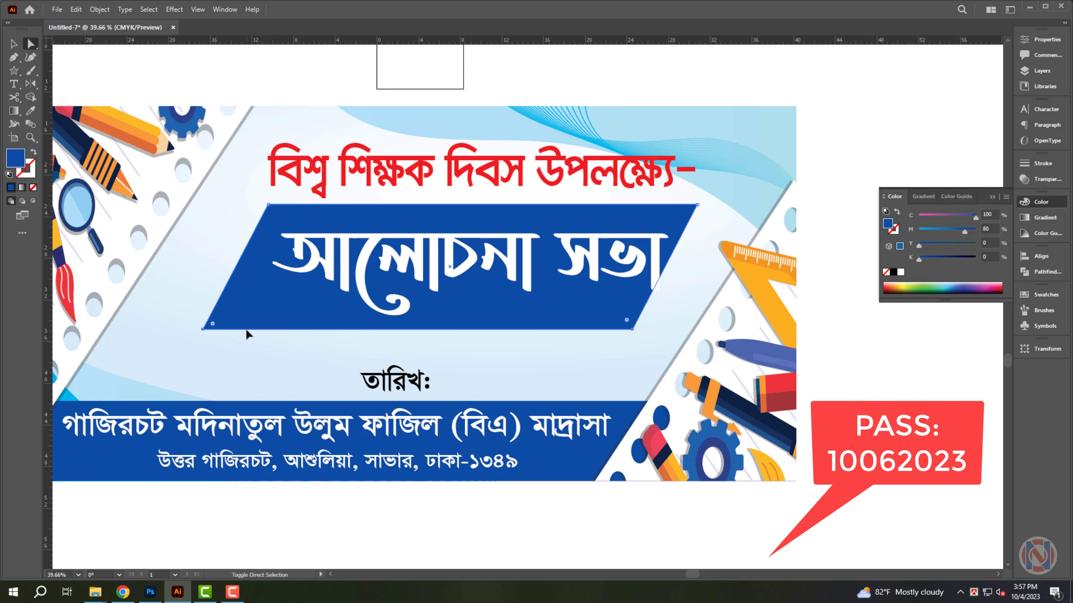
key(shift+Left)
key(shift+Left)
key(shift+Left)
key(shift+Left)
key(shift+Left)
key(shift+Left)
key(shift+Left)
key(shift+Left)
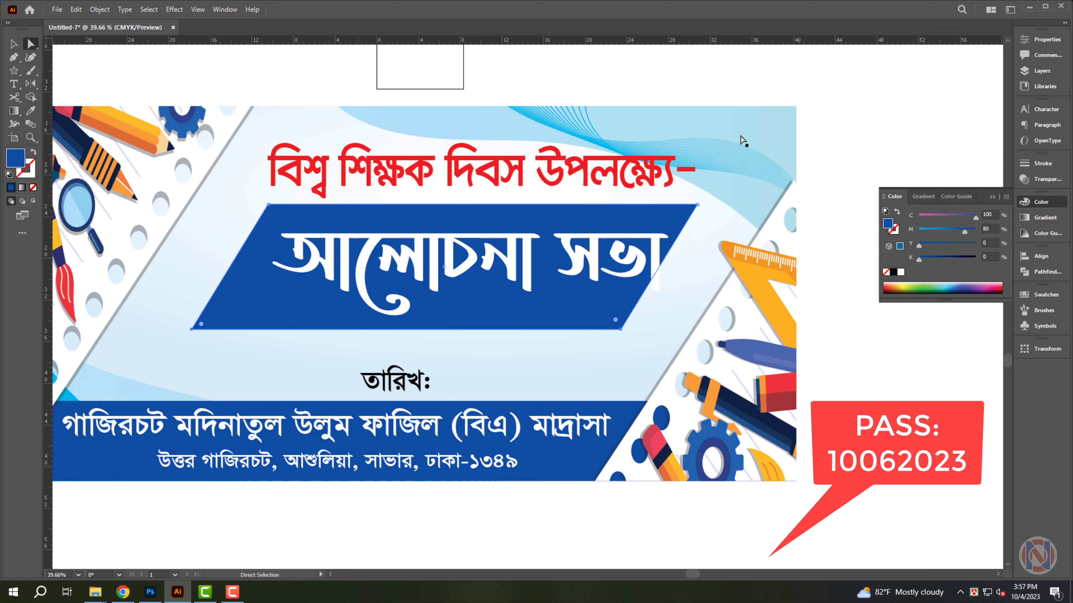
click(831, 132)
Step: Centre the headline, "আলোচনা সভা" and the parallelogram on each other horizontally, and shift the headline right to match the parallelogram's upper edge
key(v)
click(463, 275)
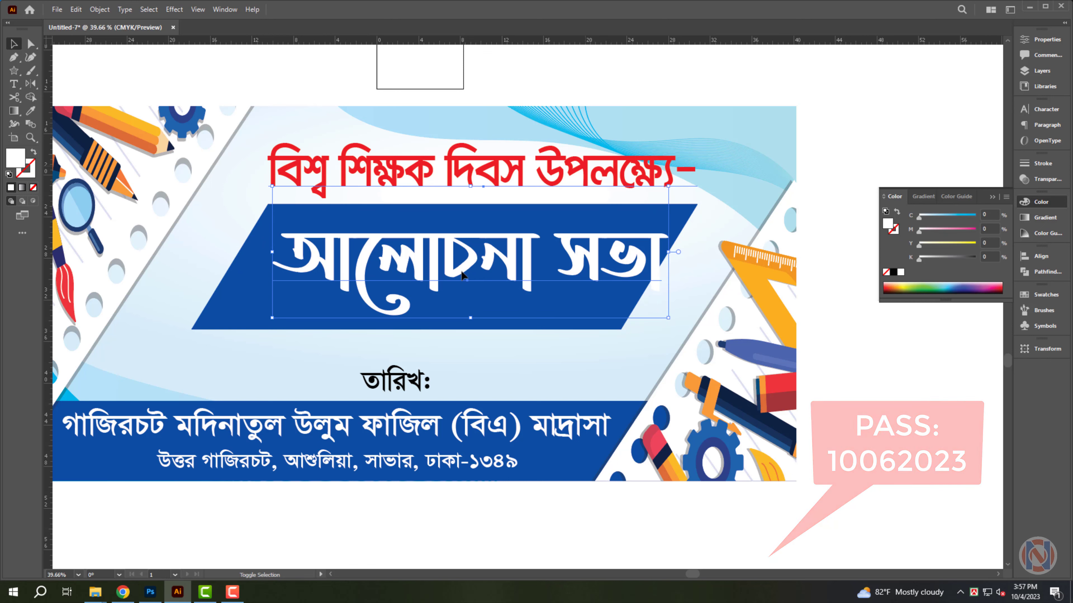
shift+click(244, 314)
click(1039, 256)
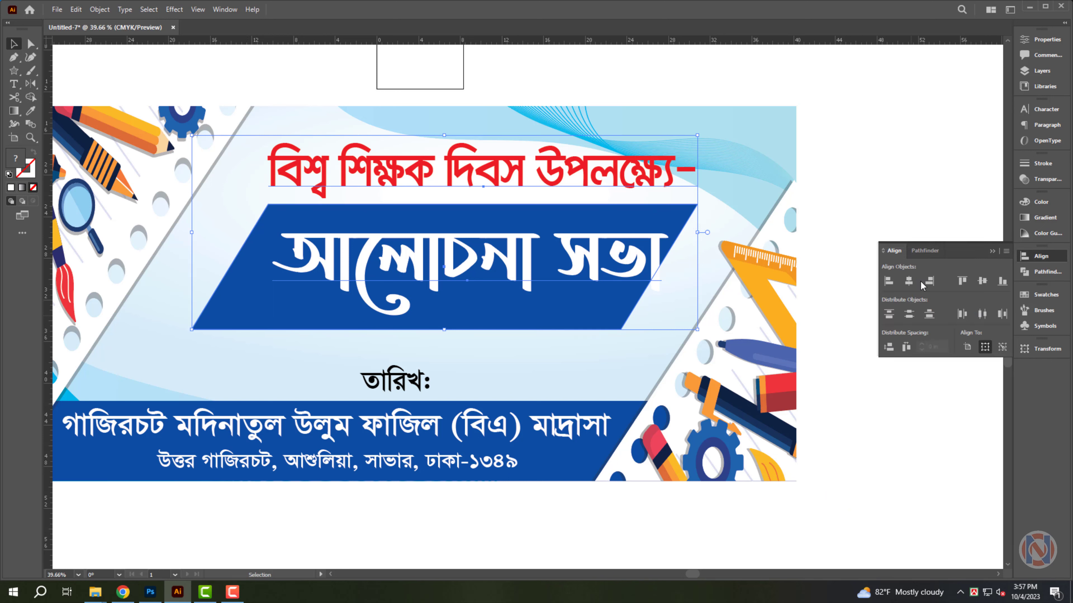
click(909, 281)
drag(464, 288, 451, 287)
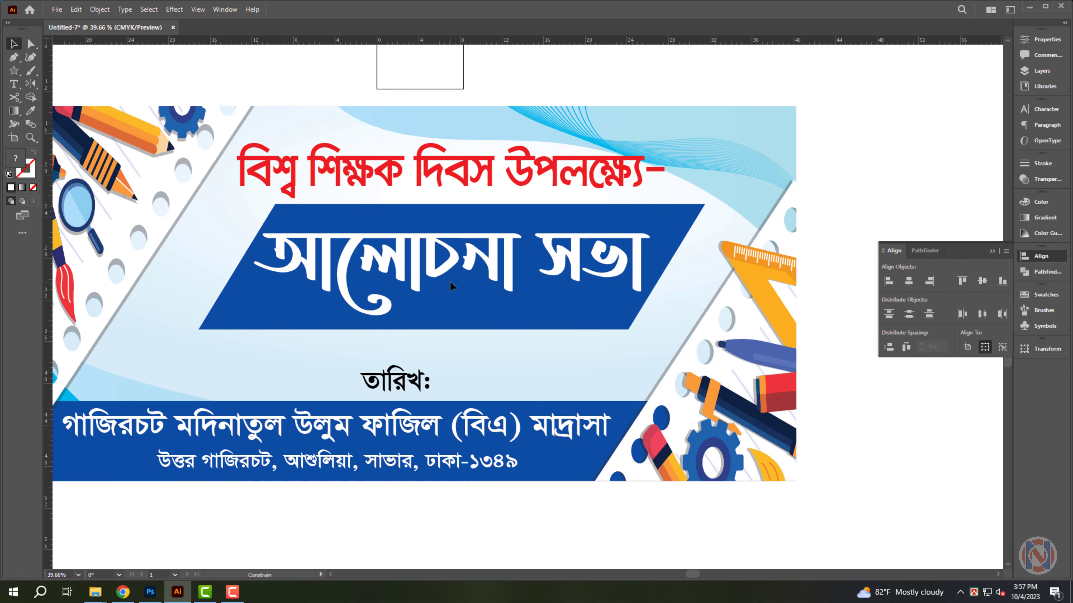
click(851, 157)
drag(442, 171, 479, 174)
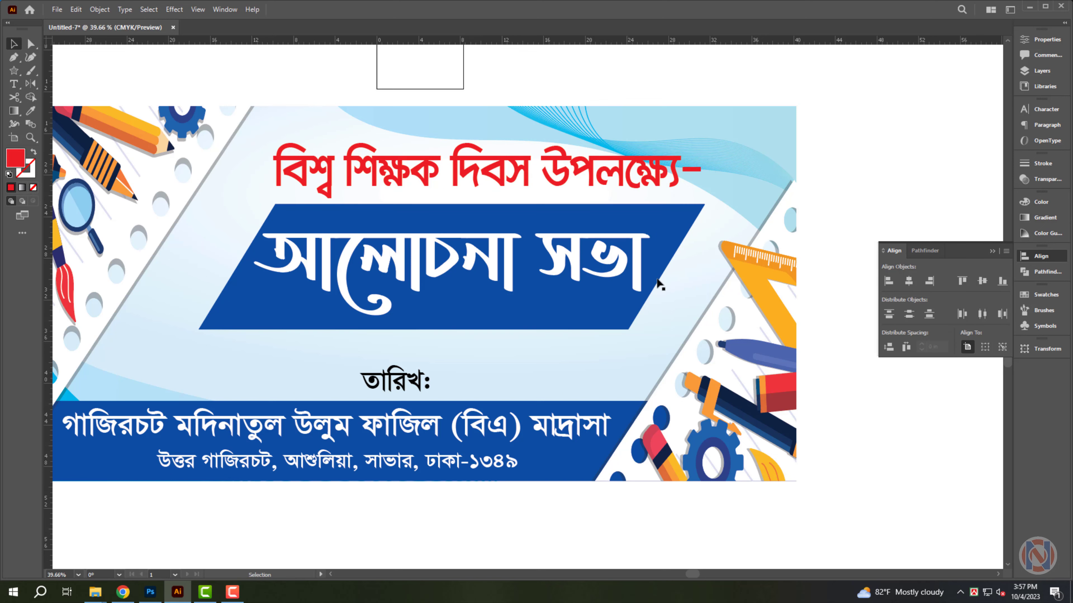
Step: Move the date label "তারিখ:" left and draw a long black rectangle over it between the parallelogram and the bottom strip
drag(371, 392, 397, 358)
drag(356, 362, 417, 377)
scroll(418, 377, down, 1)
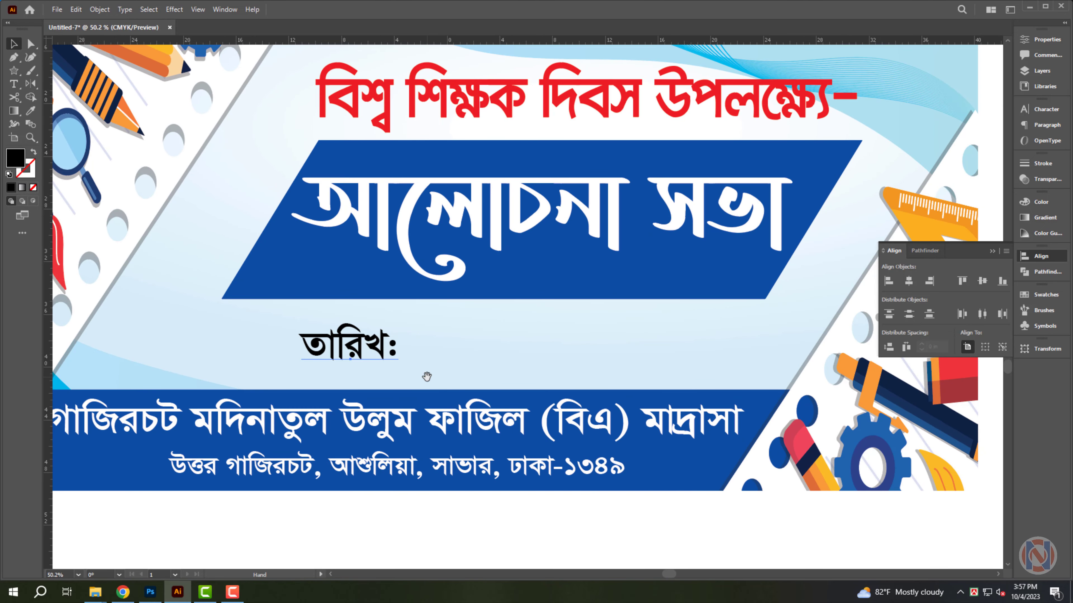
click(14, 70)
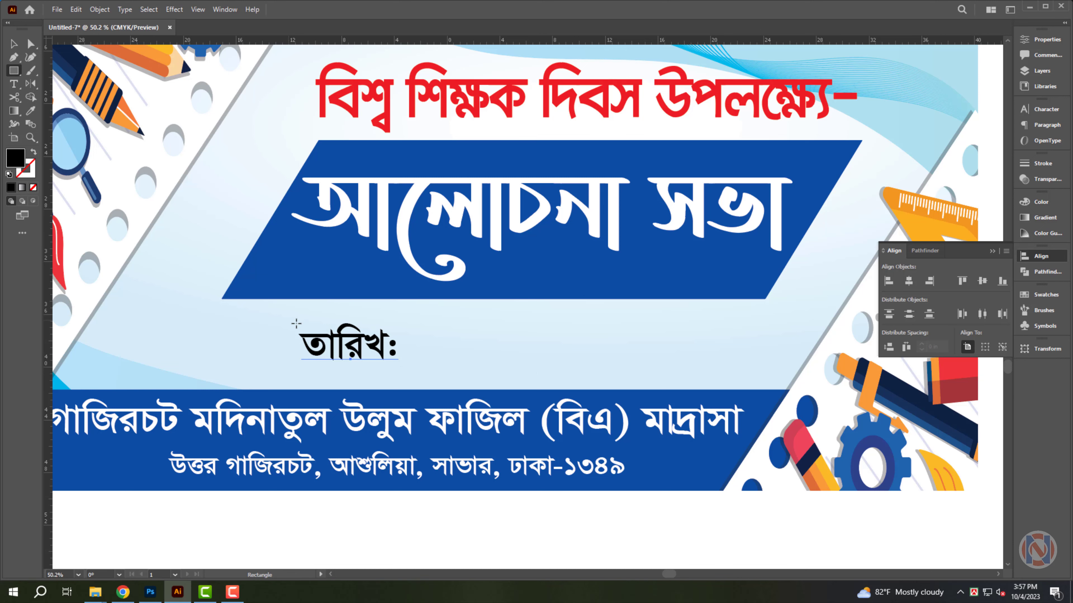
drag(289, 321, 714, 348)
key(v)
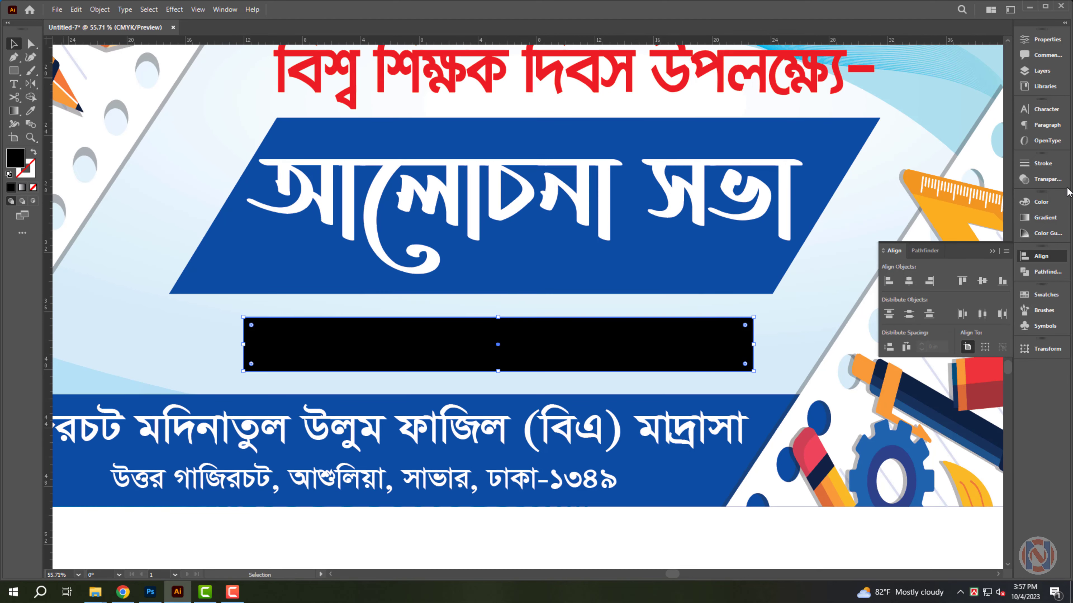
Step: Duplicate the black rectangle in place and trim the copies into a short box at the date label and a long box beside it
click(1040, 202)
key(a)
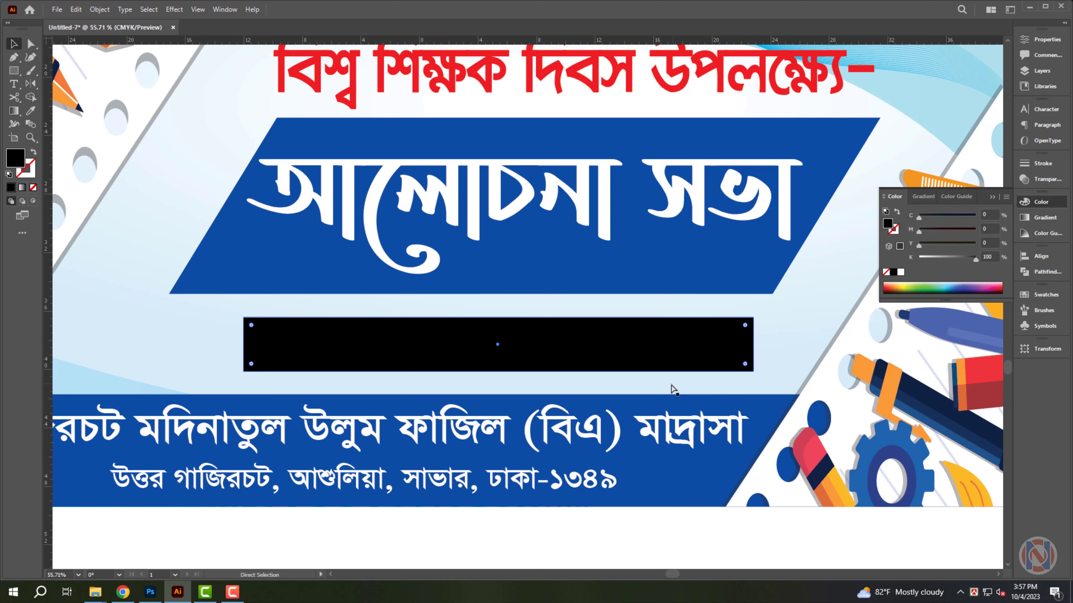
drag(242, 346, 381, 346)
drag(755, 346, 437, 372)
Step: Bring the hidden date label "তারিখ:" in front of its short box and fill it with white
click(452, 352)
key(ctrl+y)
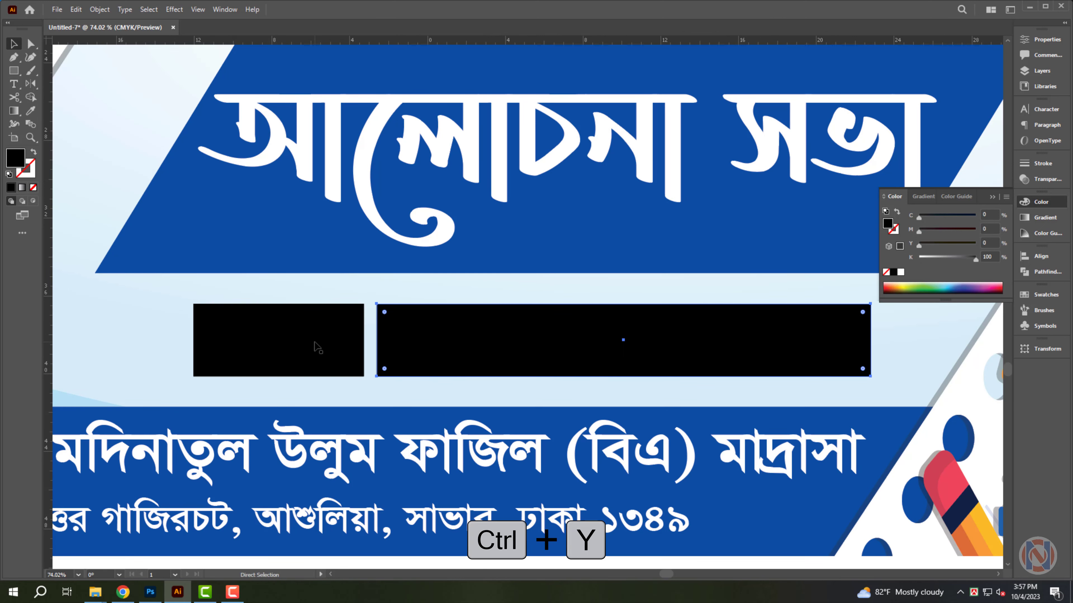
click(317, 346)
key(ctrl+y)
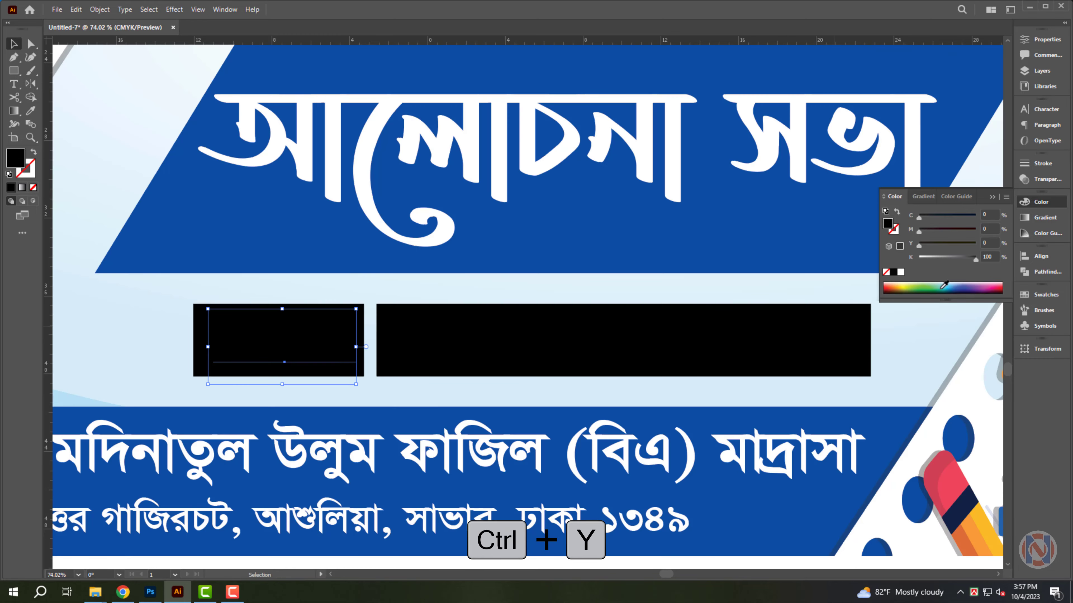
key(ctrl+shift+bracketright)
Step: Offset the long date box's path by -0.2 in and fill the inner rectangle with white
click(545, 346)
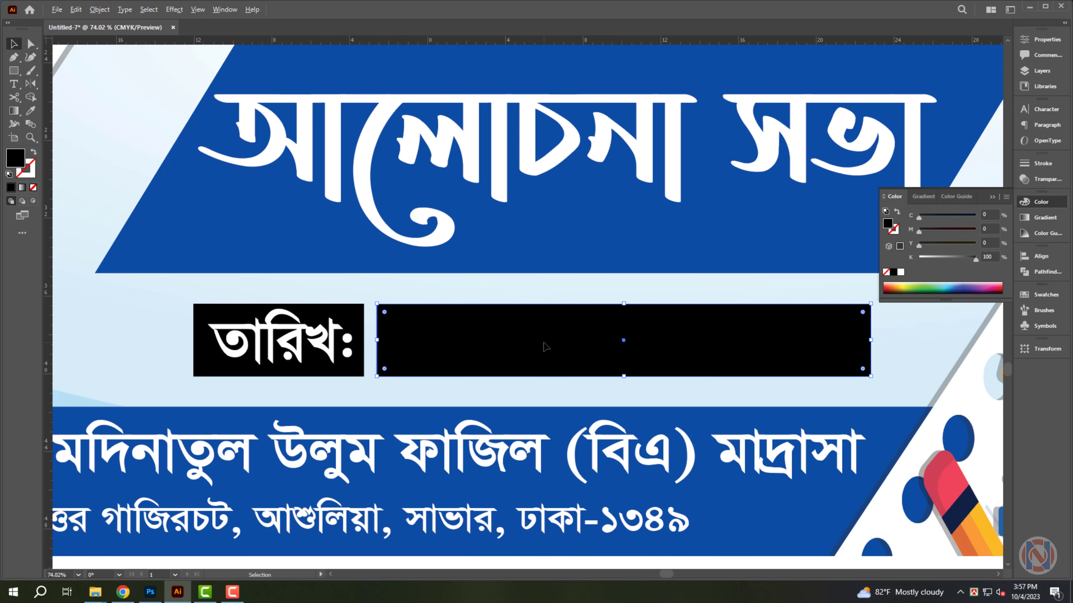
click(100, 9)
mouse_move(234, 278)
click(277, 316)
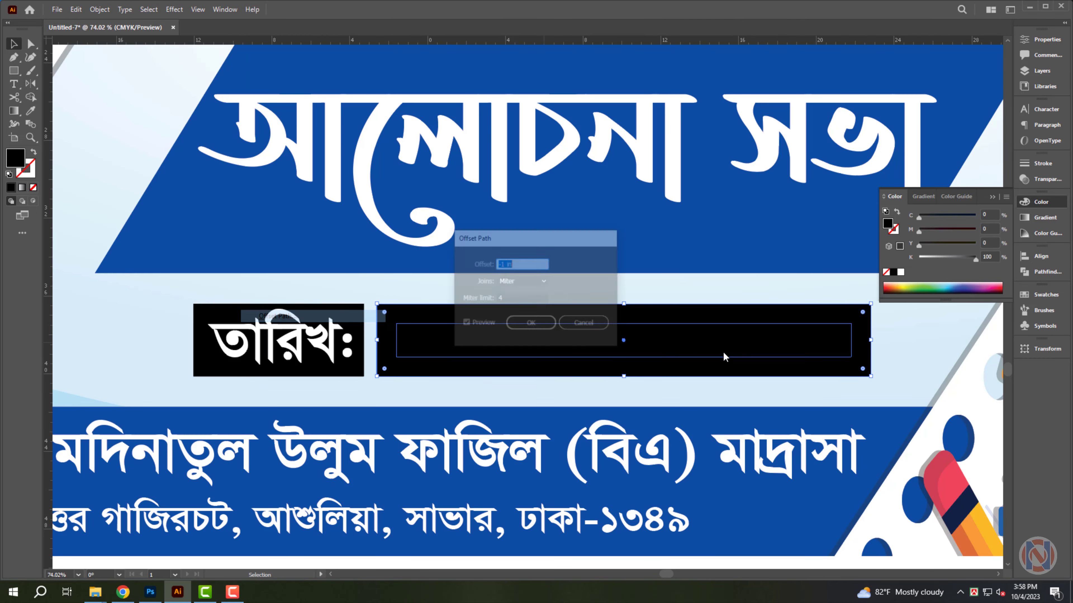
key(Tab)
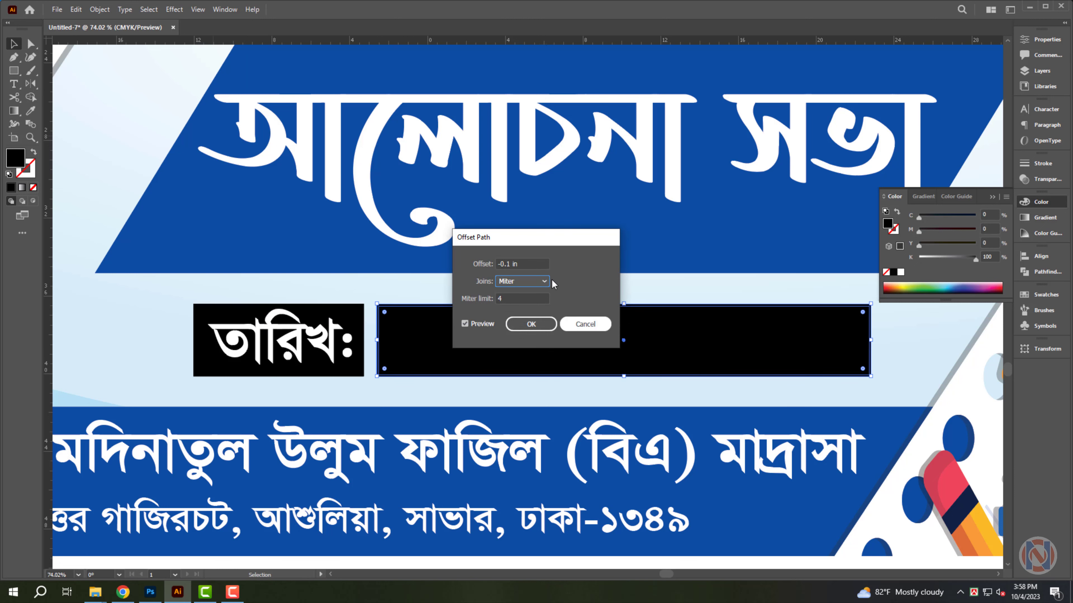
click(523, 264)
text(-.2)
key(Return)
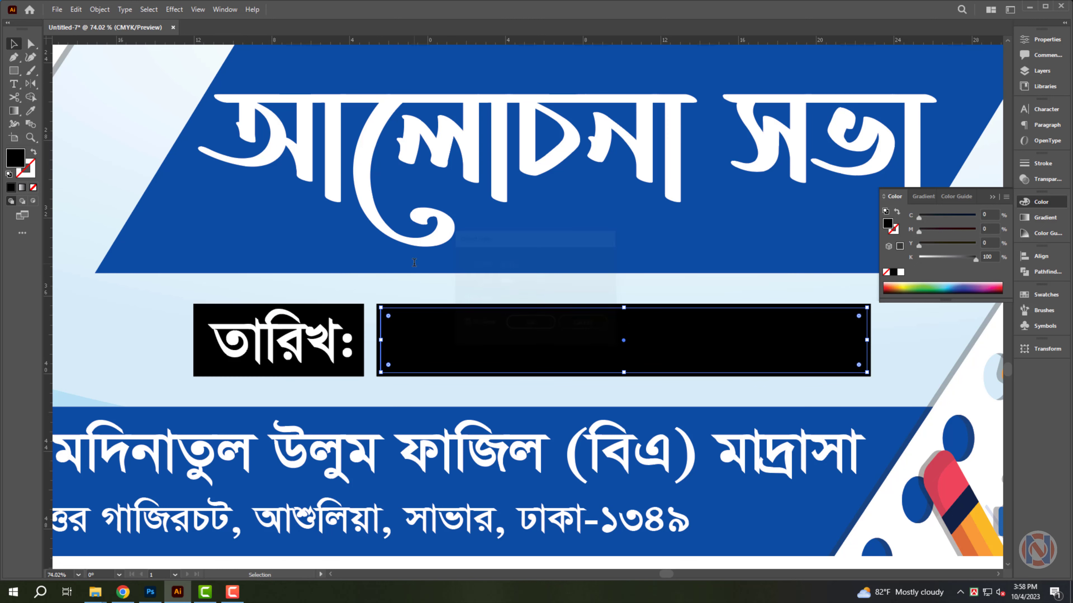
click(901, 273)
Step: Recolour the short date box and the long box's outer frame to C 0, M 100, Y 0, K 50
scroll(555, 388, down, 1)
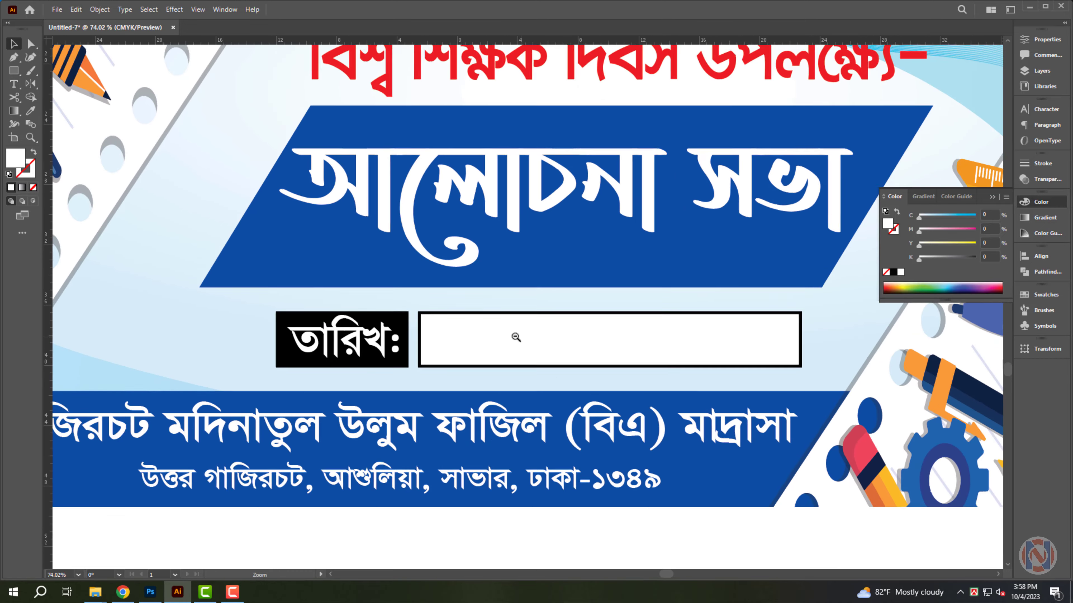
scroll(635, 529, down, 2)
scroll(547, 460, left, 10)
scroll(547, 467, right, 10)
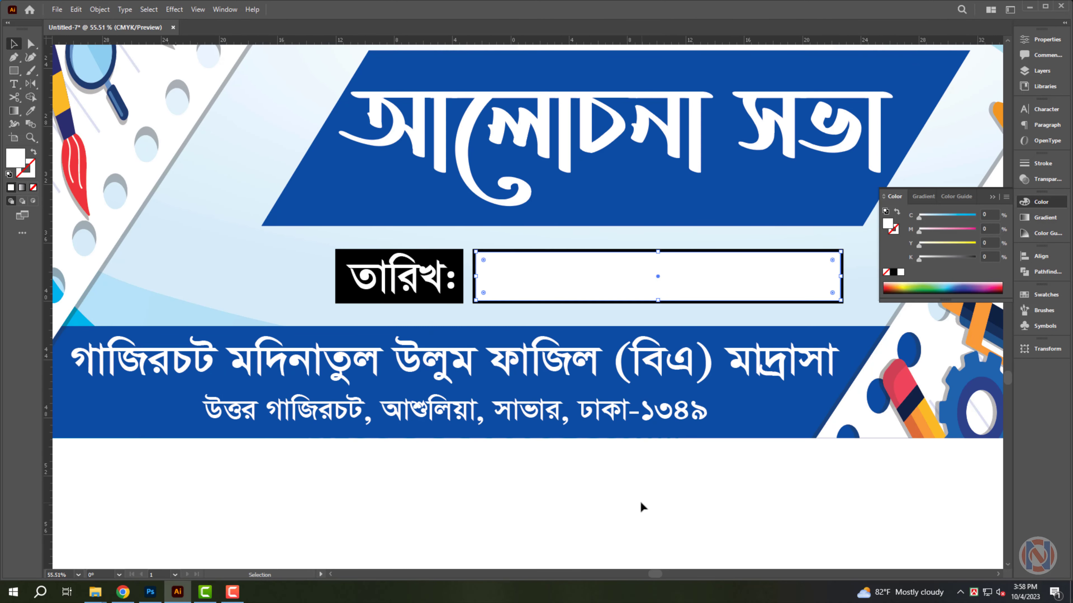
click(475, 252)
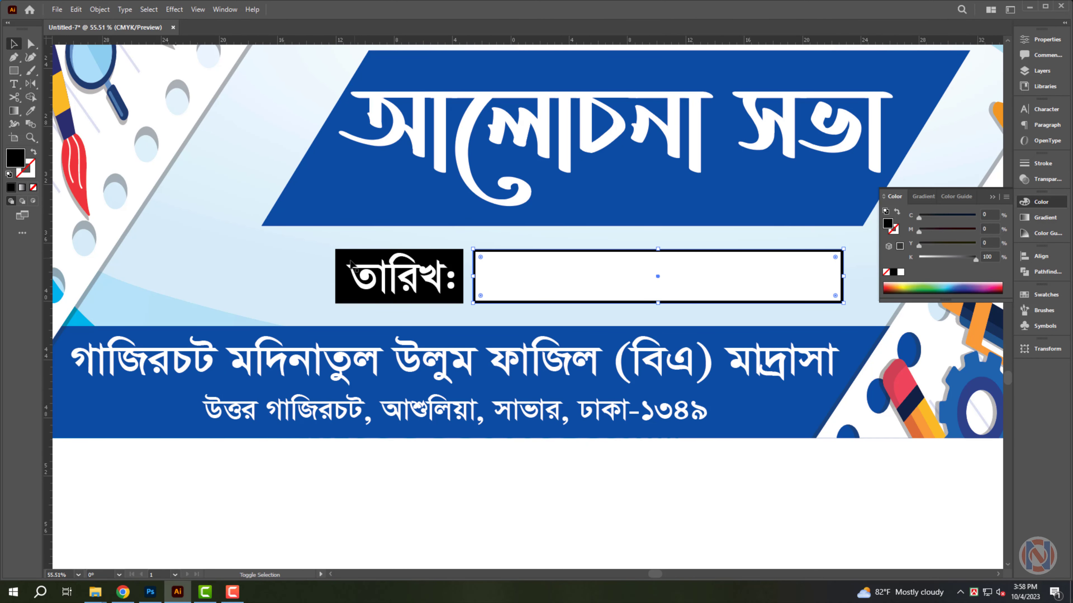
drag(990, 214, 949, 214)
key(Tab)
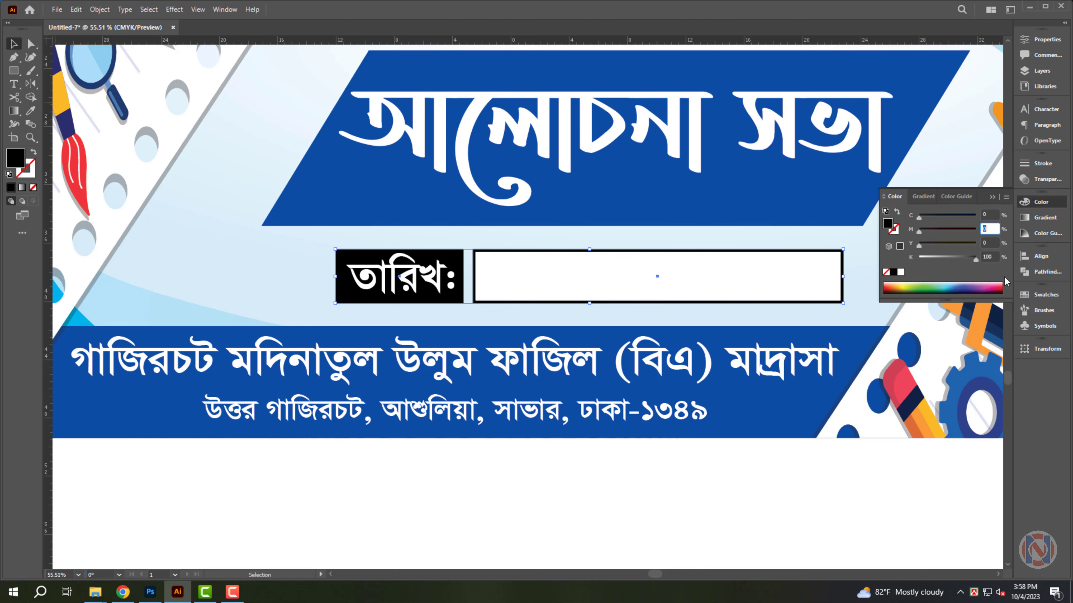
text(100)
key(Tab)
key(Tab)
text(50)
key(Return)
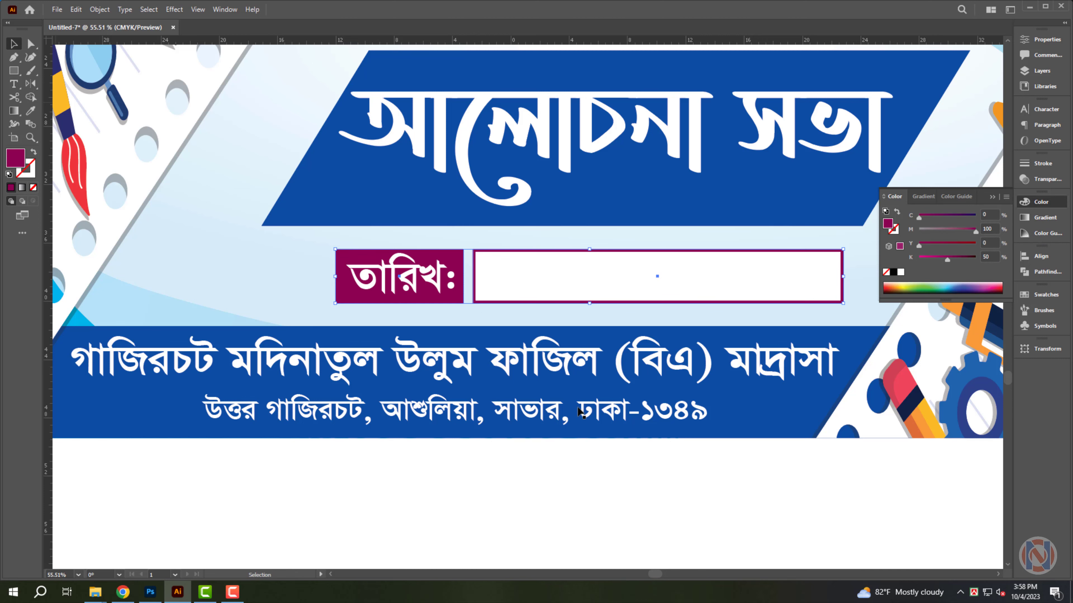
click(652, 495)
Step: Recolour the bottom strip behind the madrasa name and address to C 100, M 30, Y 0, K 0
scroll(653, 496, down, 3)
click(663, 472)
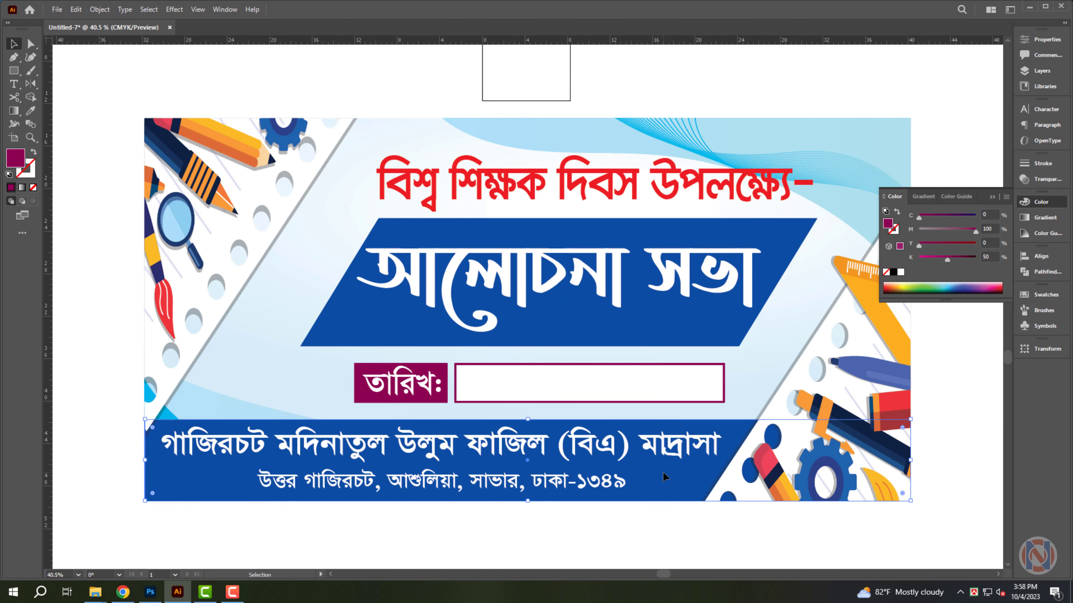
drag(991, 215, 882, 216)
key(Tab)
text(30)
key(Tab)
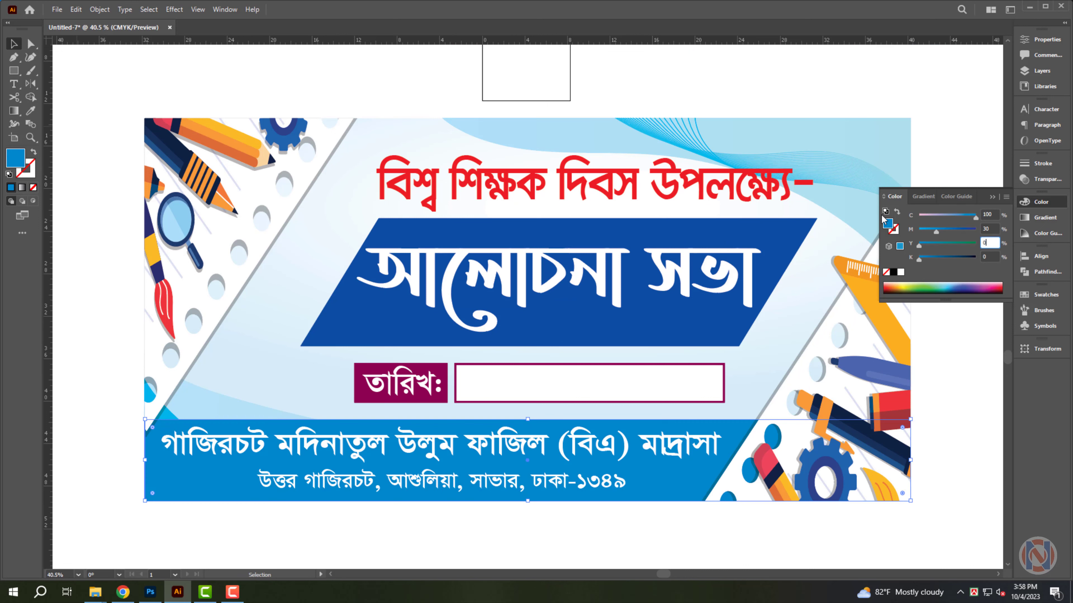
Step: Set the yellow value of the bottom strip behind the madrasa name and address to 100
text(100)
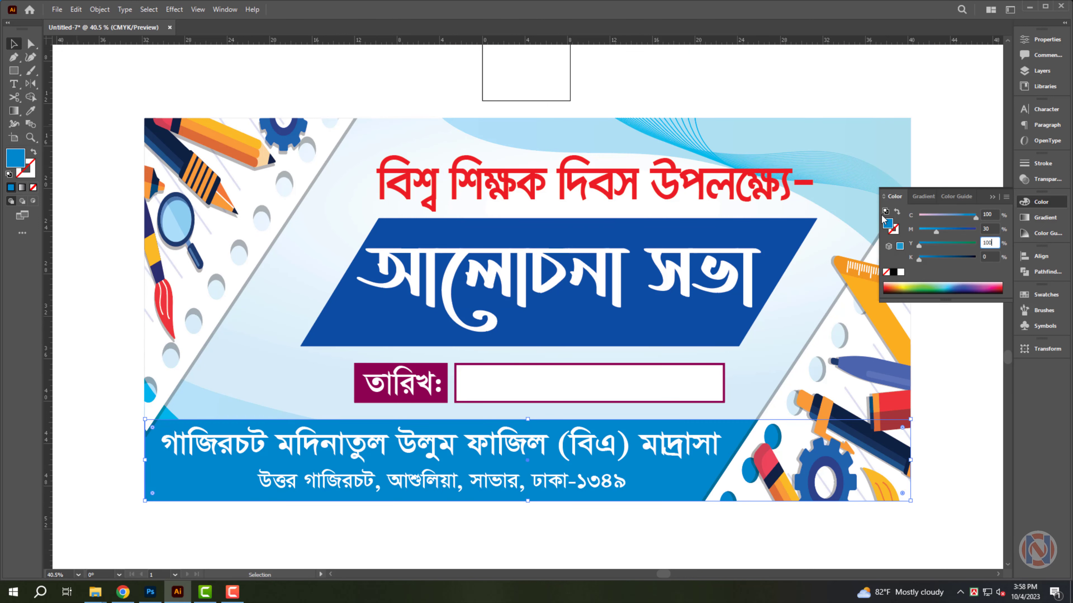
key(Return)
click(479, 554)
scroll(535, 511, down, 1)
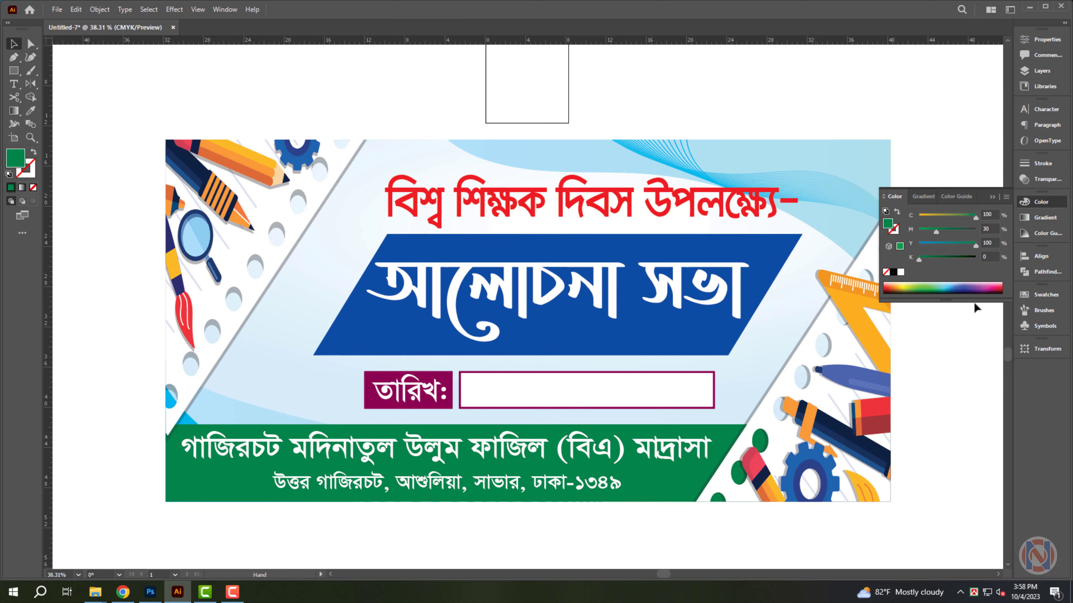
click(1039, 204)
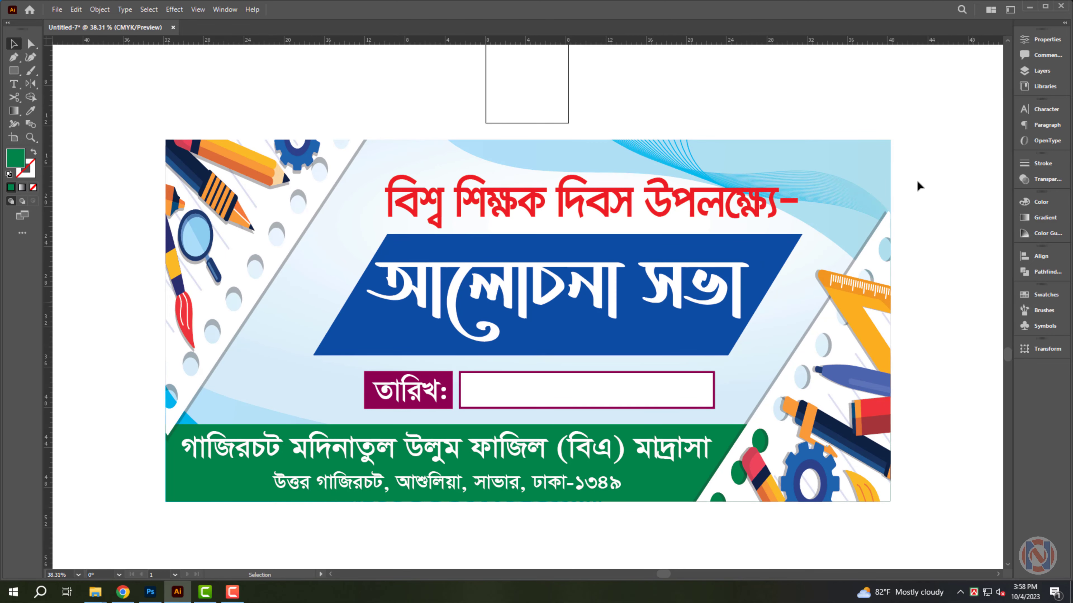
Step: Add a drop shadow with 45% opacity to the red headline "বিশ্ব শিক্ষক দিবস উপলক্ষ্যে-"
drag(759, 186, 744, 146)
click(712, 174)
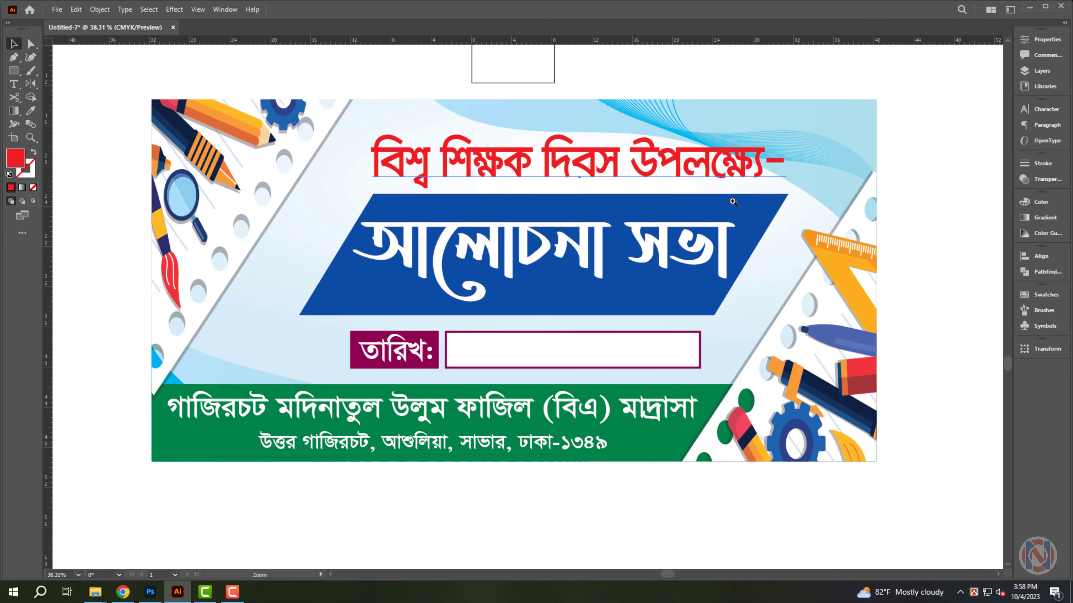
scroll(723, 206, up, 1)
drag(739, 213, 723, 206)
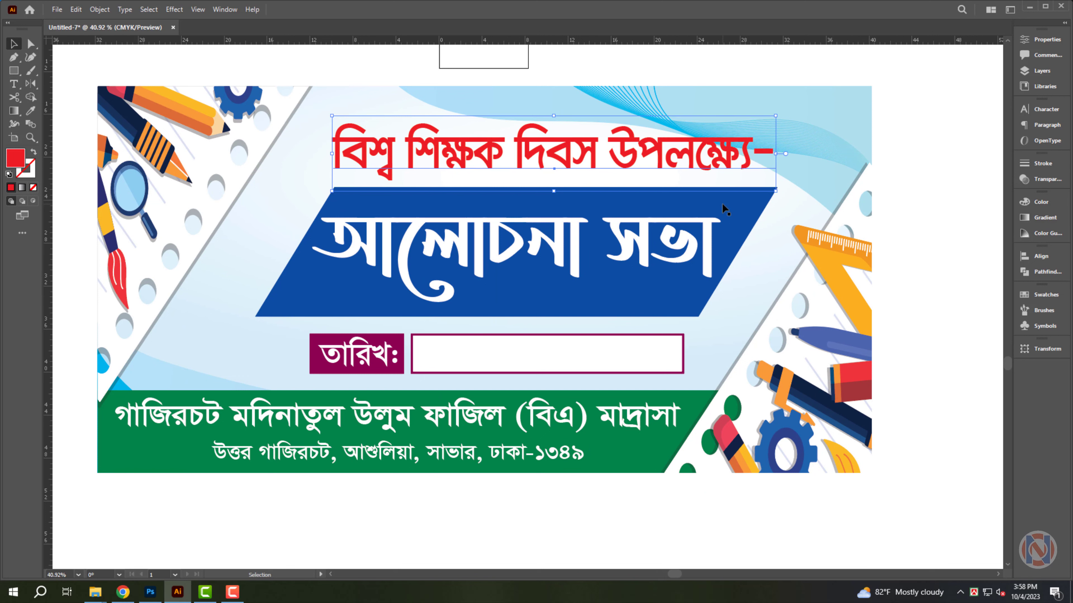
key(a)
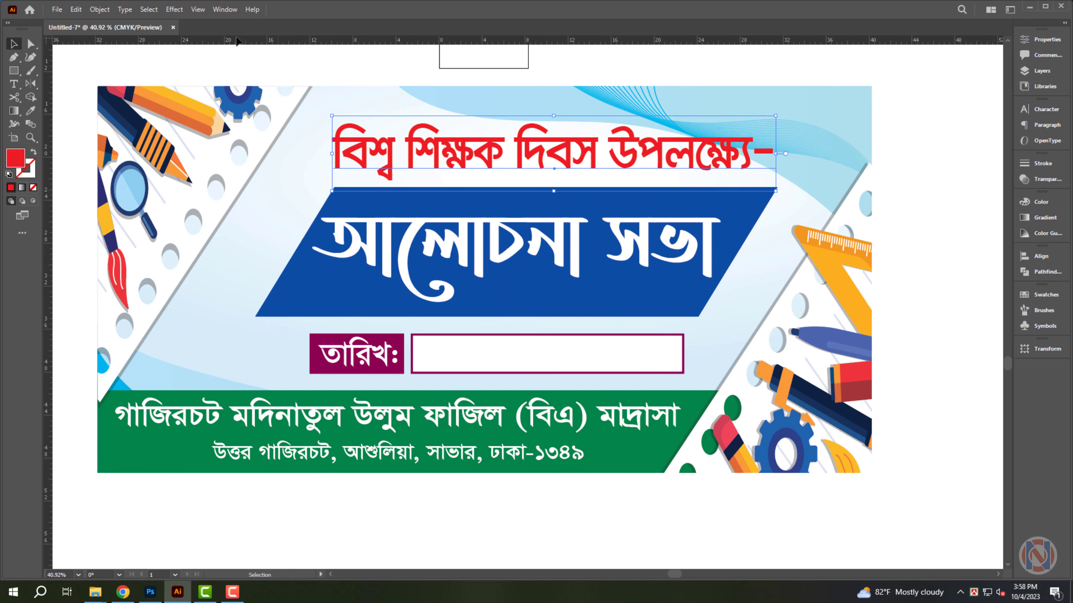
click(174, 10)
mouse_move(237, 136)
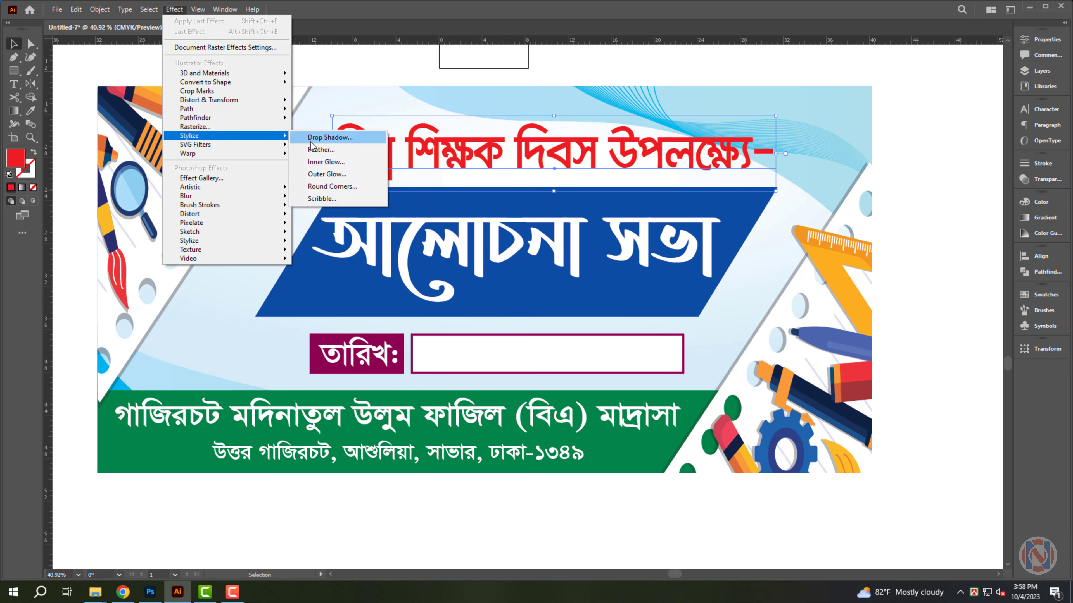
click(311, 142)
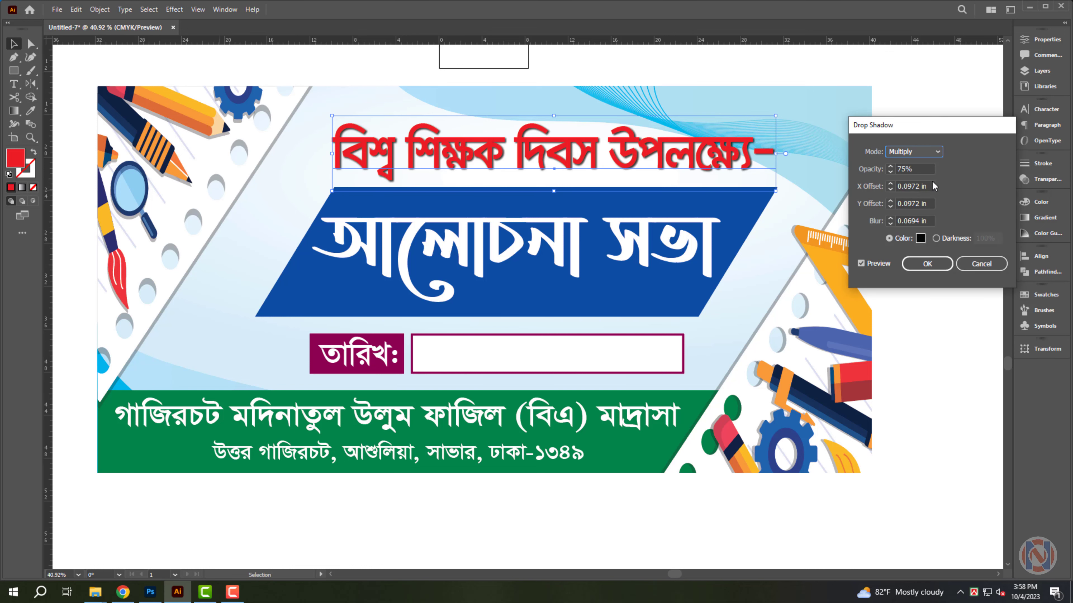
double_click(927, 168)
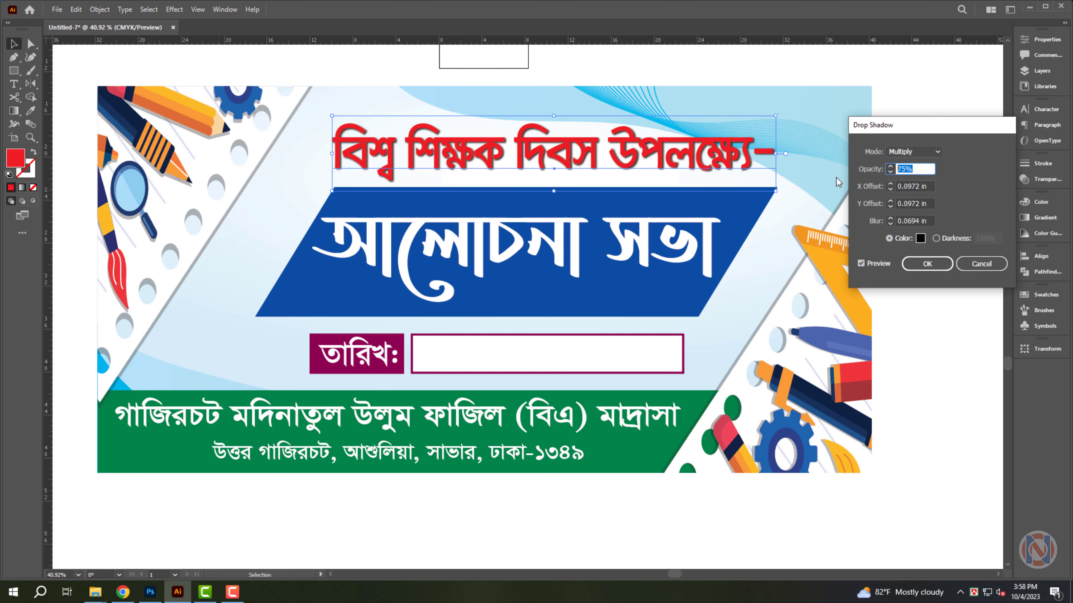
text(45)
key(Tab)
Step: Set the headline shadow's X offset, Y offset and blur to 0.1 in each
text(.1)
key(Tab)
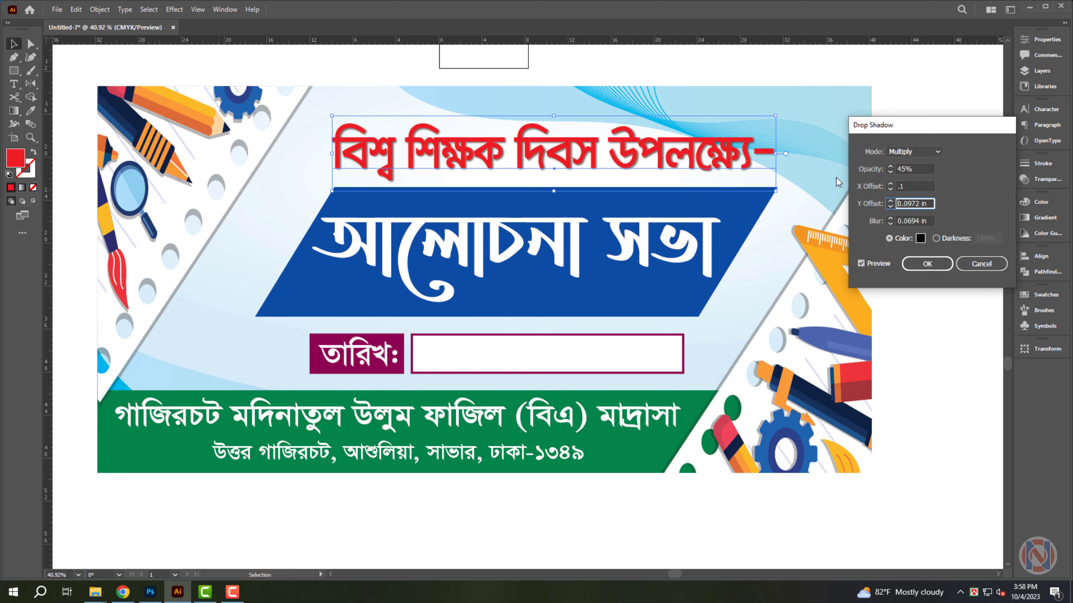
text(.1)
key(Tab)
text(.1)
key(Tab)
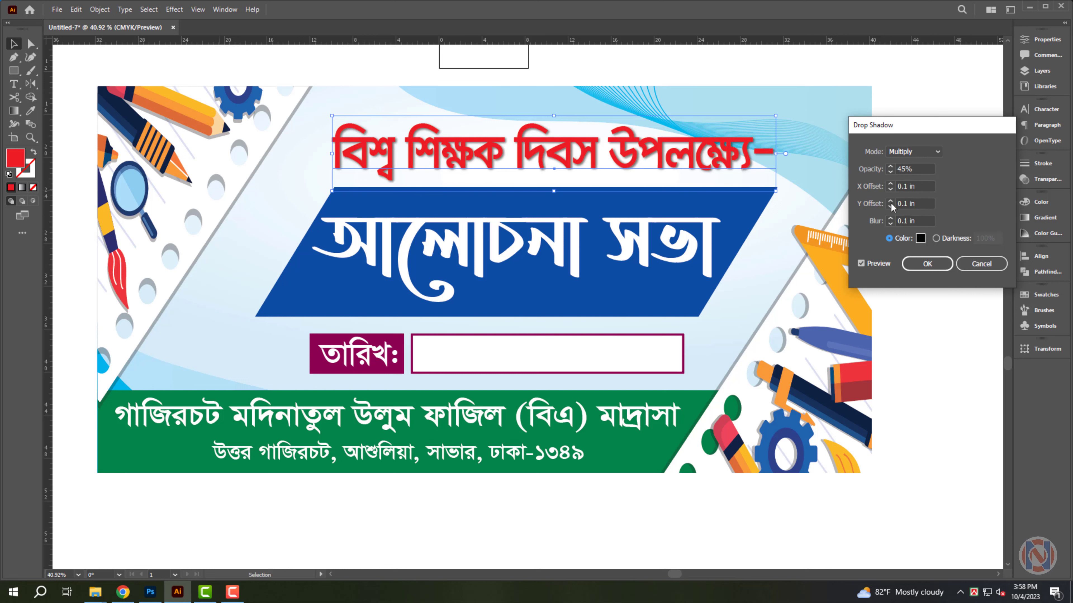
Step: Increase the headline shadow's X and Y offsets to 0.2 in and apply the effect
double_click(929, 191)
text(.2)
key(Tab)
text(.2)
key(Tab)
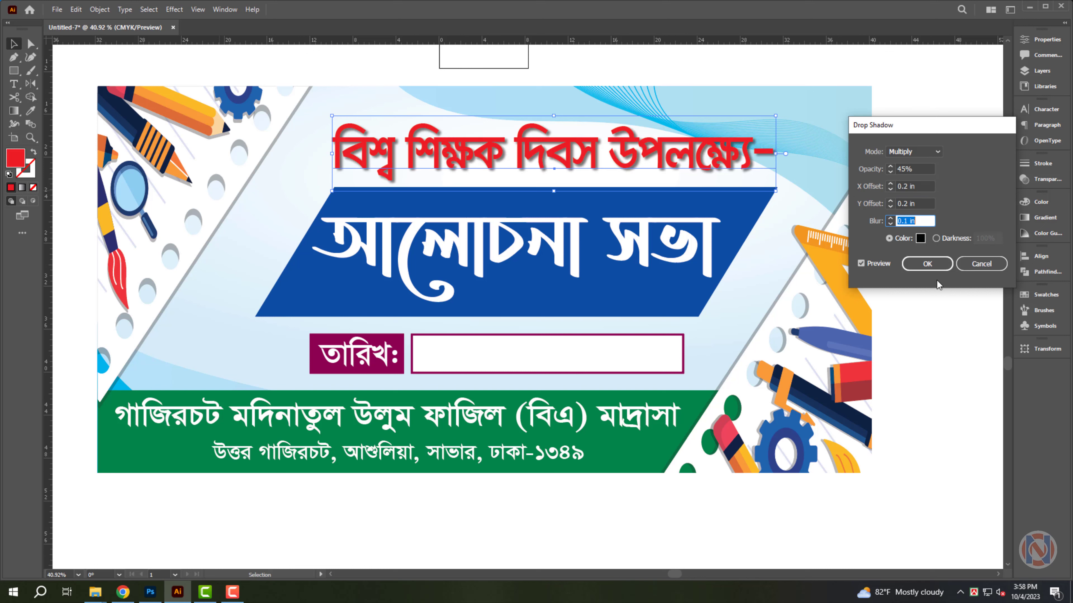
key(Tab)
key(Return)
Step: Expand the appearance of the red headline and ungroup it from its shadow
click(100, 10)
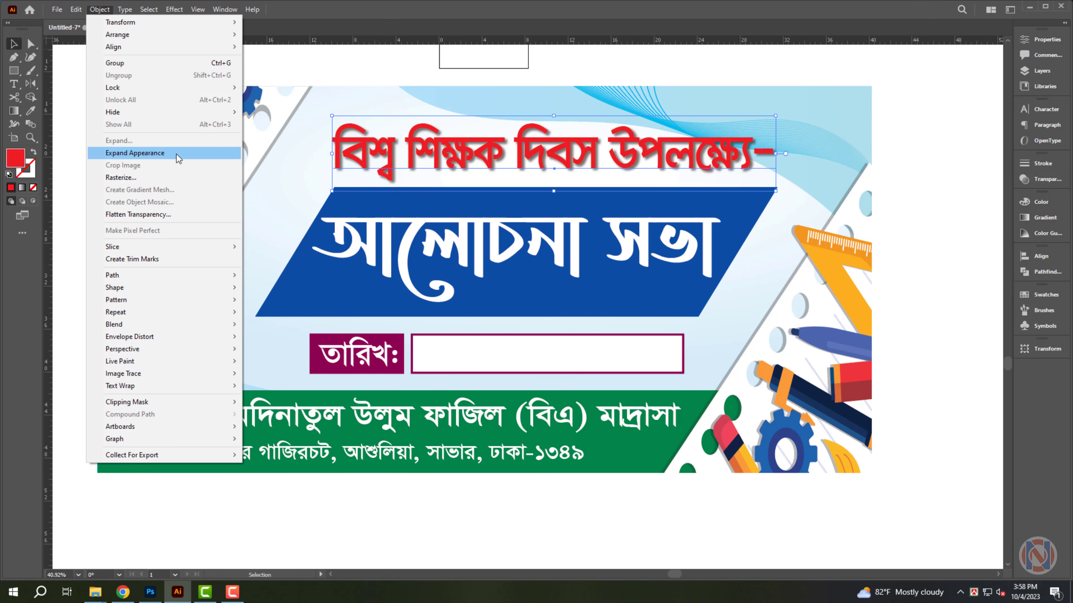
click(140, 153)
right_click(442, 143)
click(491, 235)
click(509, 66)
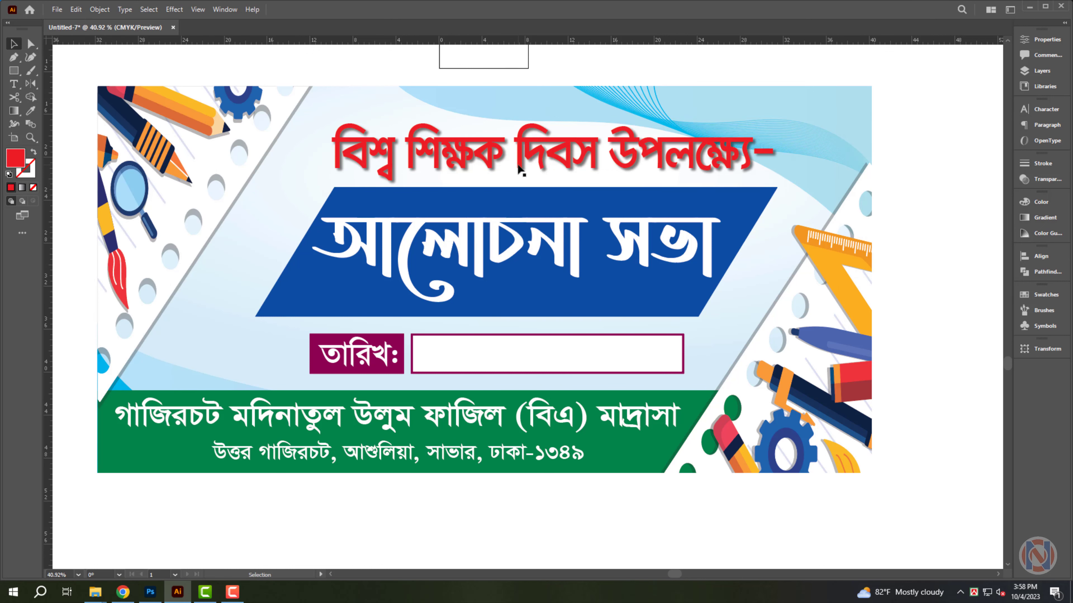
Step: Outline the red headline lettering with a stroke, trying 12 pt and settling on 16 pt
click(508, 186)
click(1042, 163)
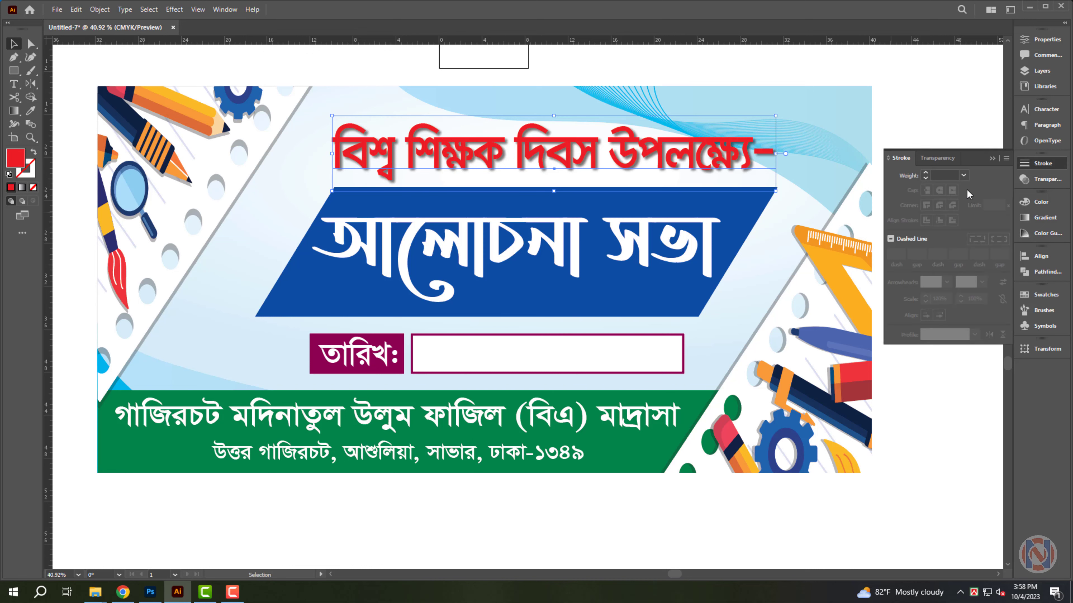
click(947, 175)
text(12)
key(Return)
click(951, 175)
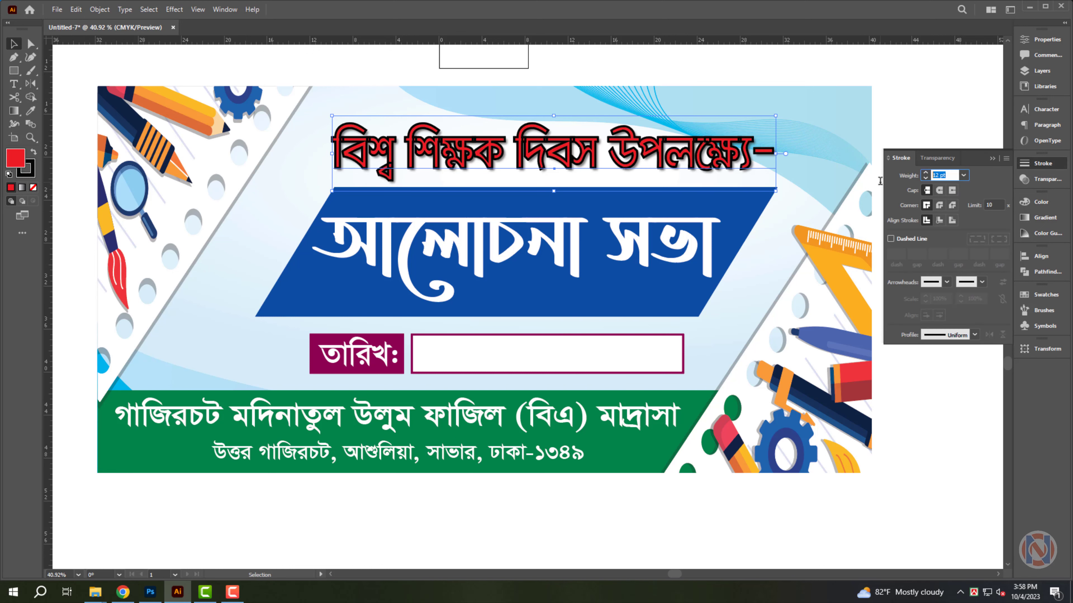
text(16)
key(Return)
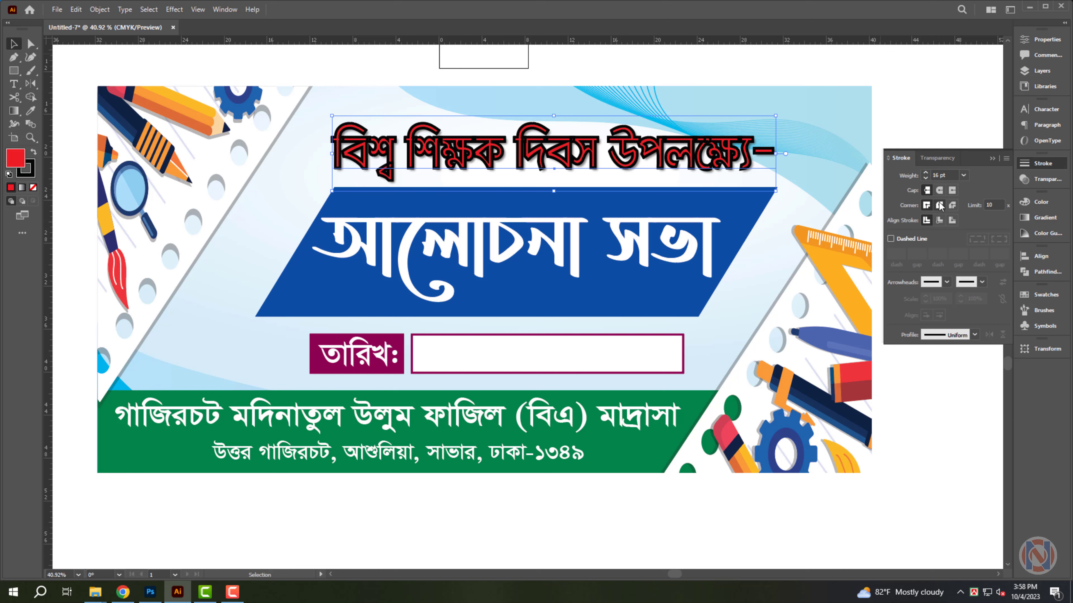
Step: Colour the headline's stroke white and place an unstroked red copy of the headline in front of it
click(1041, 202)
click(898, 230)
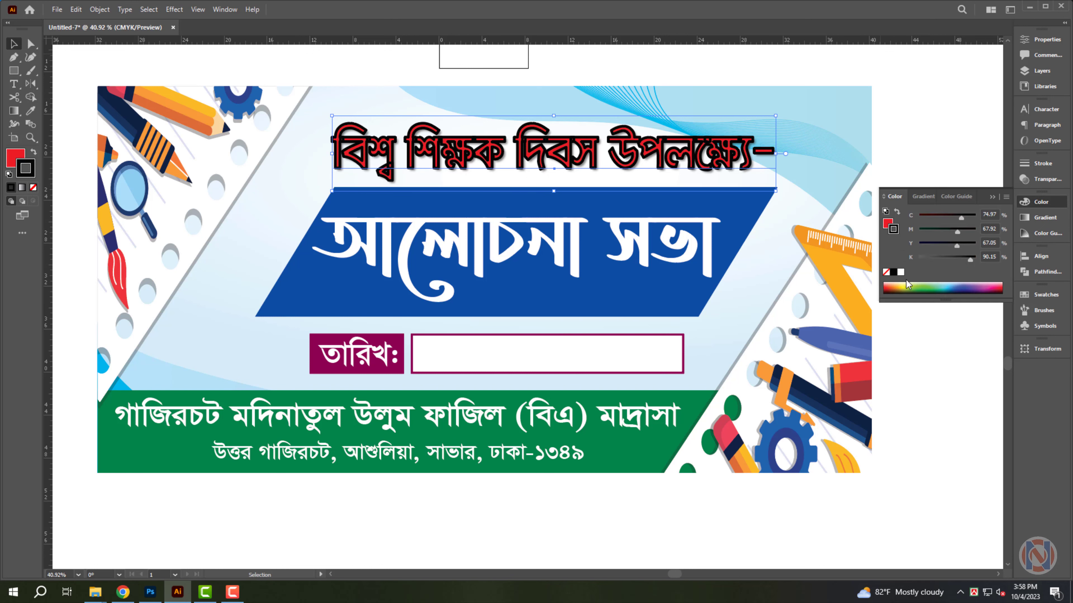
click(886, 272)
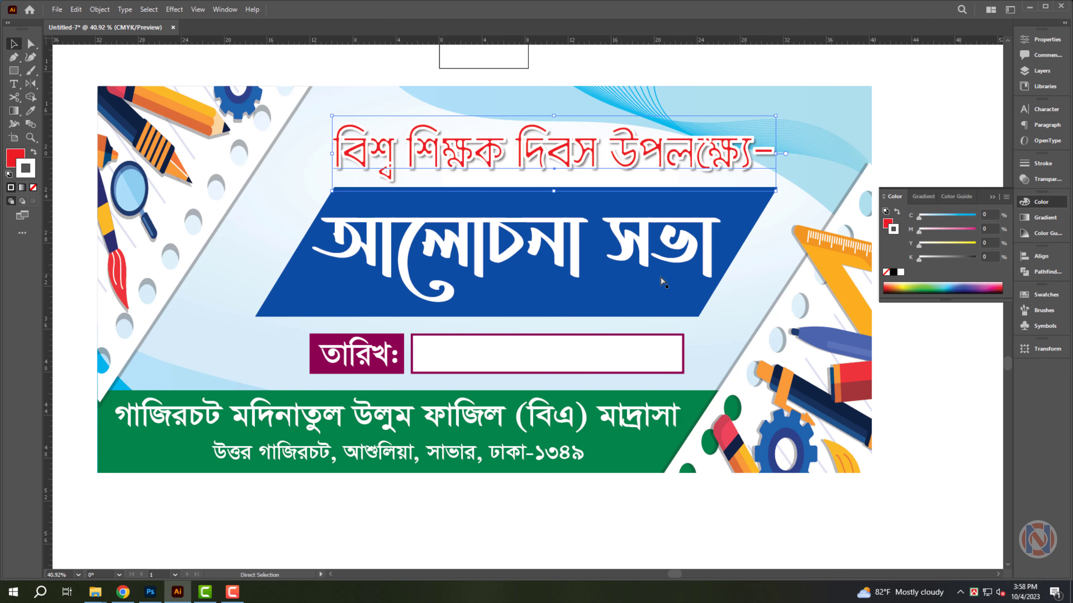
click(731, 70)
Step: Recolour the slanted shape behind "আলোচনা সভা" with the dark navy sampled from the pen illustration in the banner's upper-left corner
key(z)
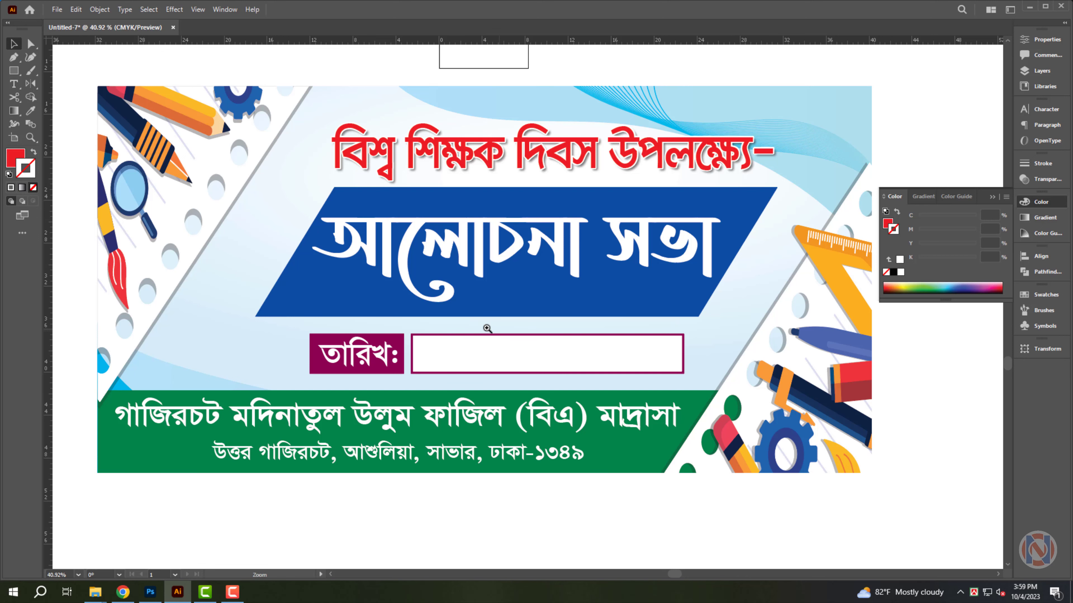
alt+click(486, 329)
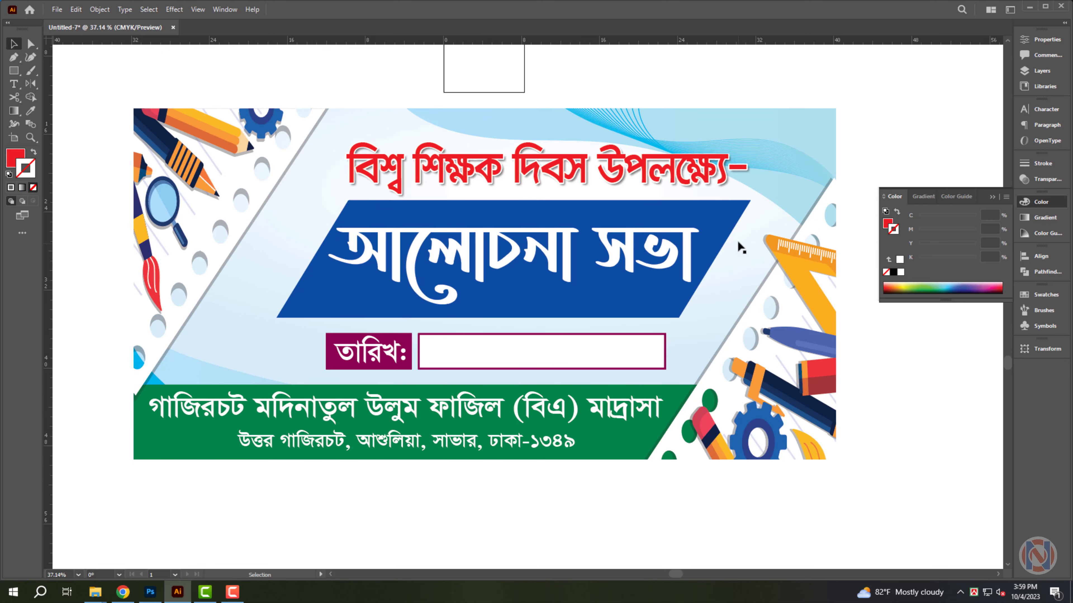
click(642, 216)
key(i)
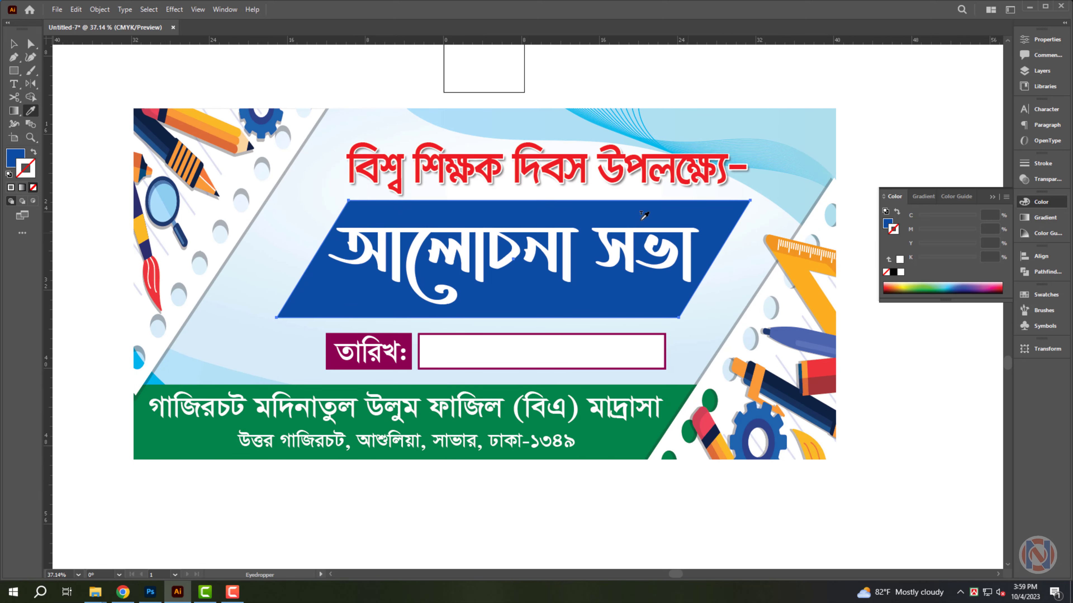
click(168, 139)
key(v)
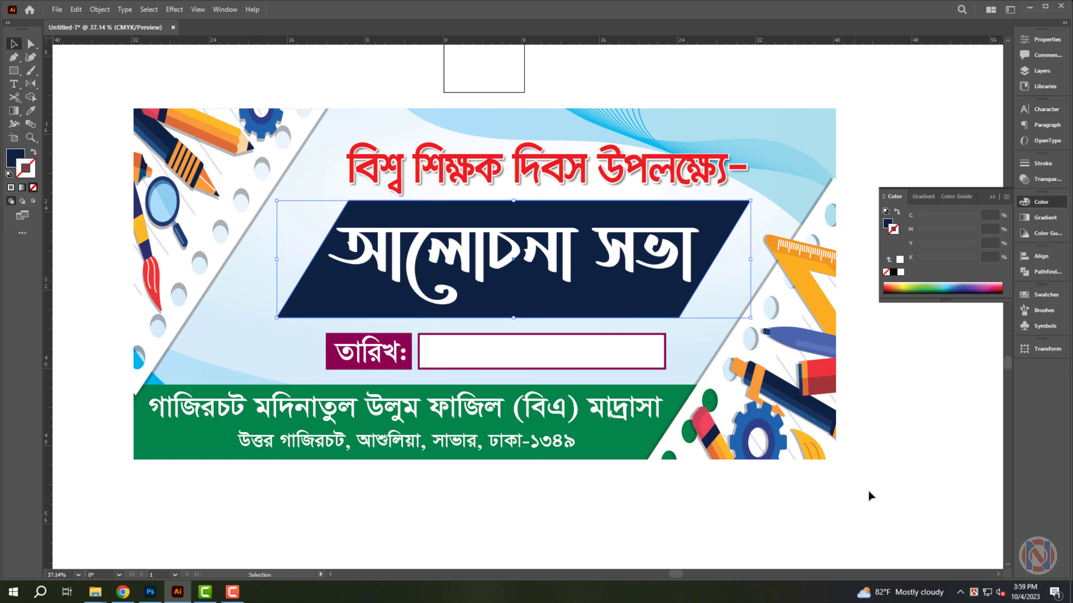
click(923, 469)
click(1057, 206)
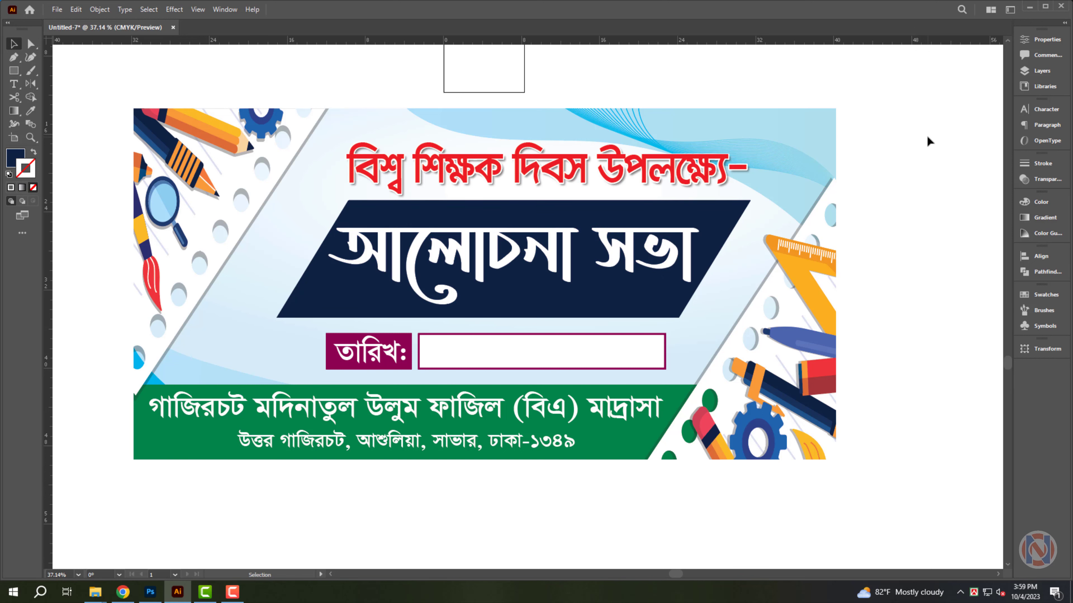
Step: Draw a new artboard around the whole banner with a narrow margin and delete the original small artboard
key(a)
drag(635, 476, 661, 480)
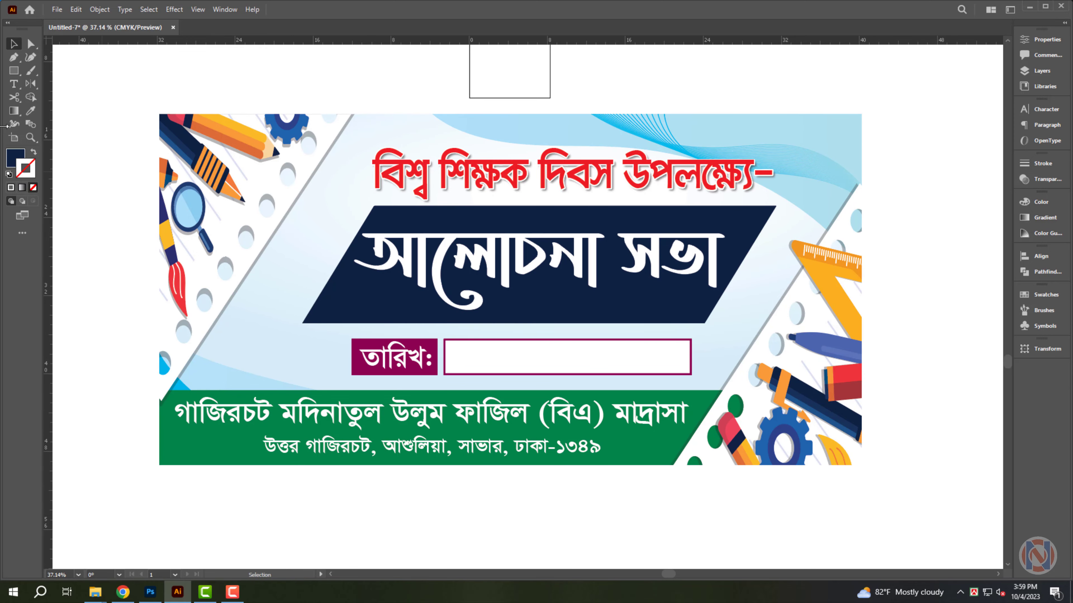
click(14, 138)
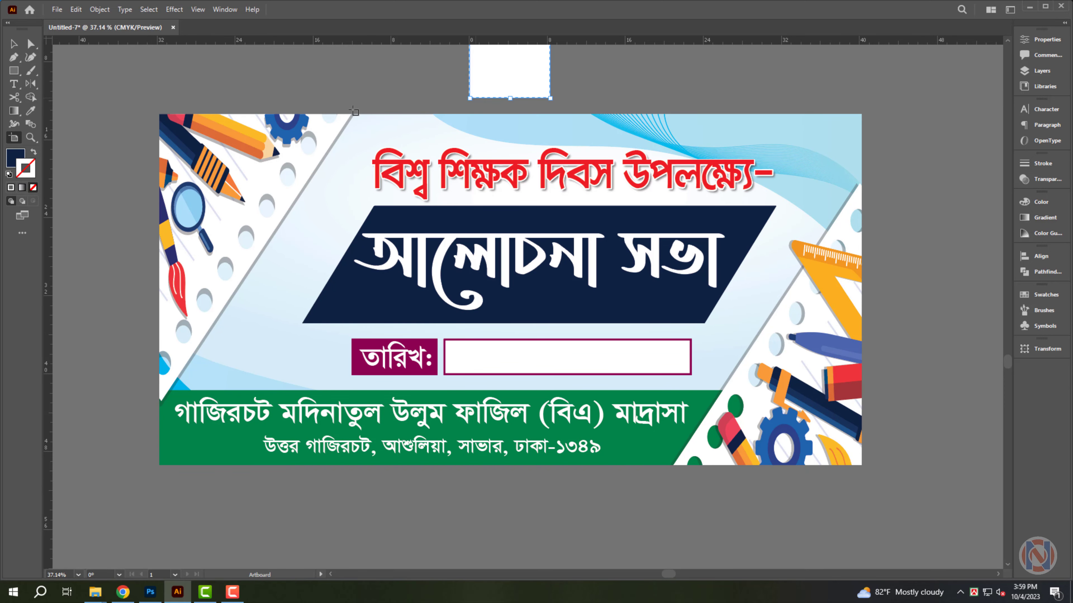
drag(154, 109, 868, 473)
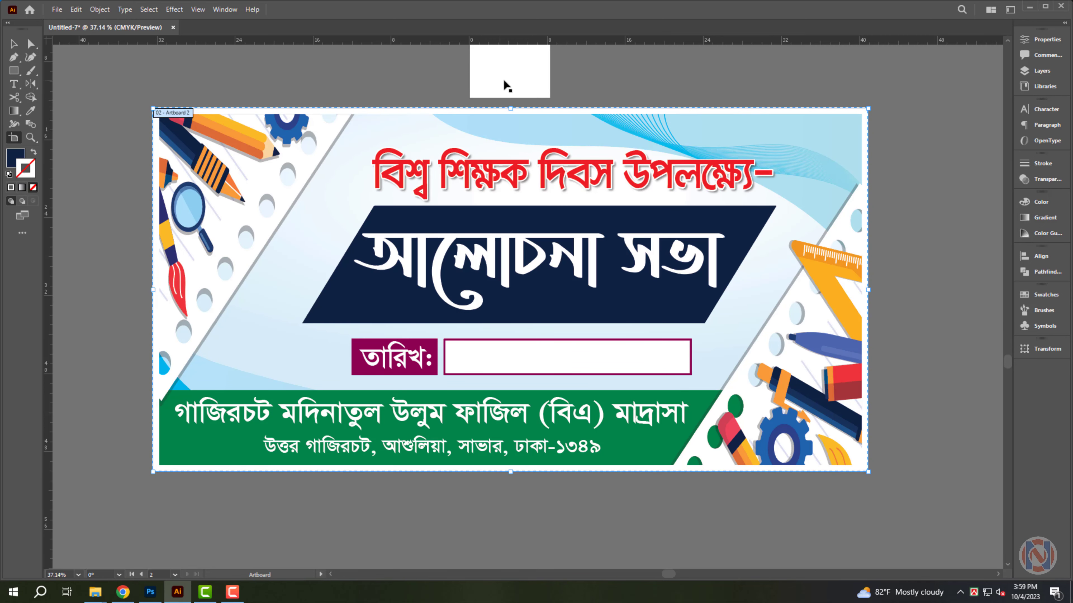
key(Delete)
key(Escape)
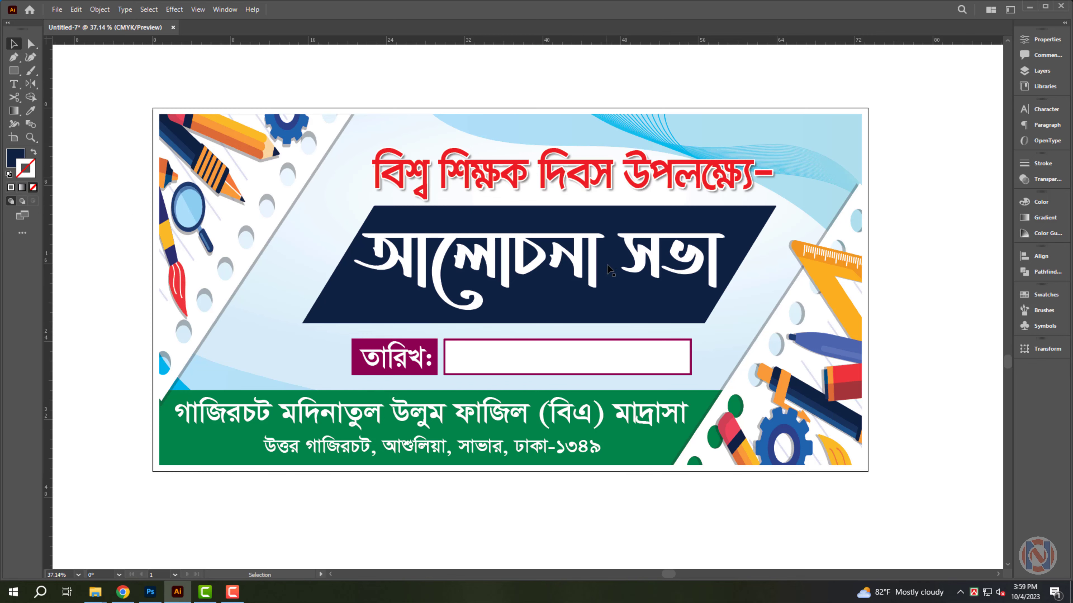
drag(466, 185, 489, 190)
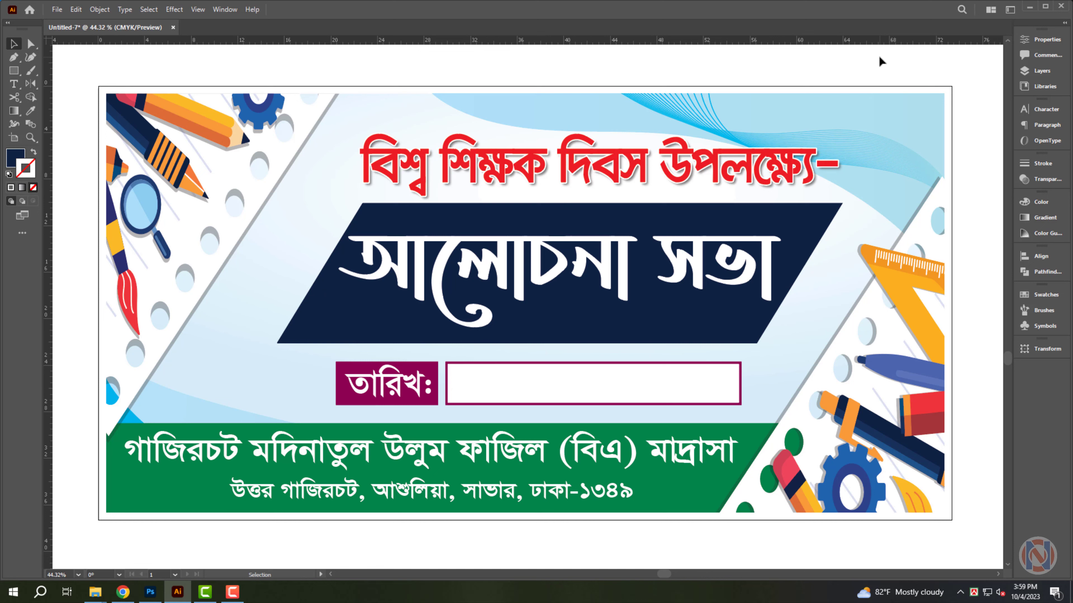